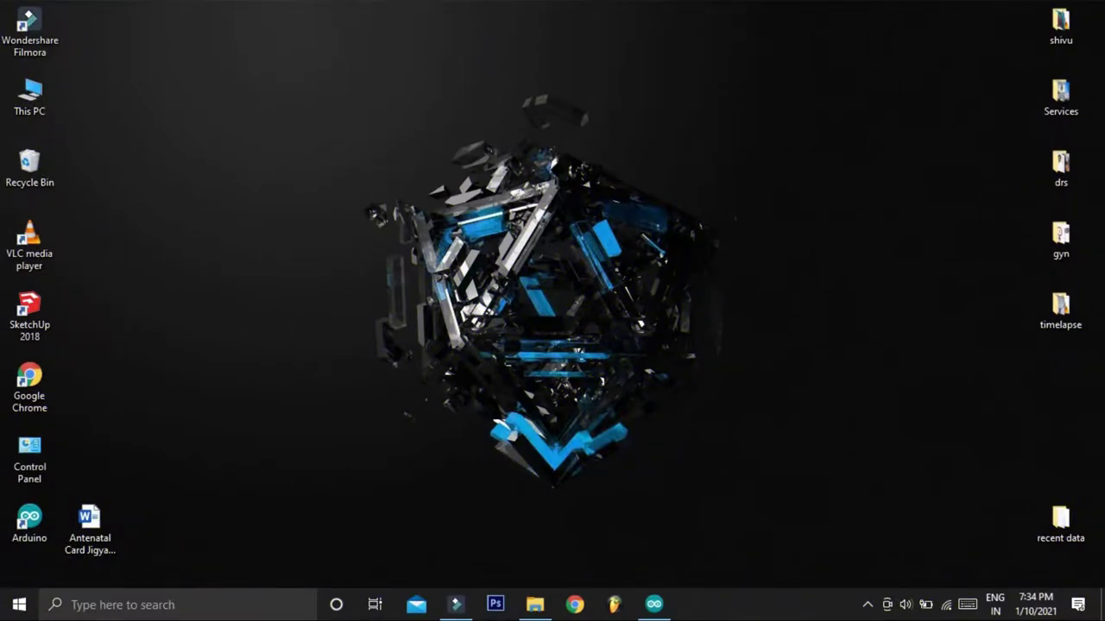
Open the arduino-source folder inside Polargraph 2017-11-01 on the D: drive.
click(535, 605)
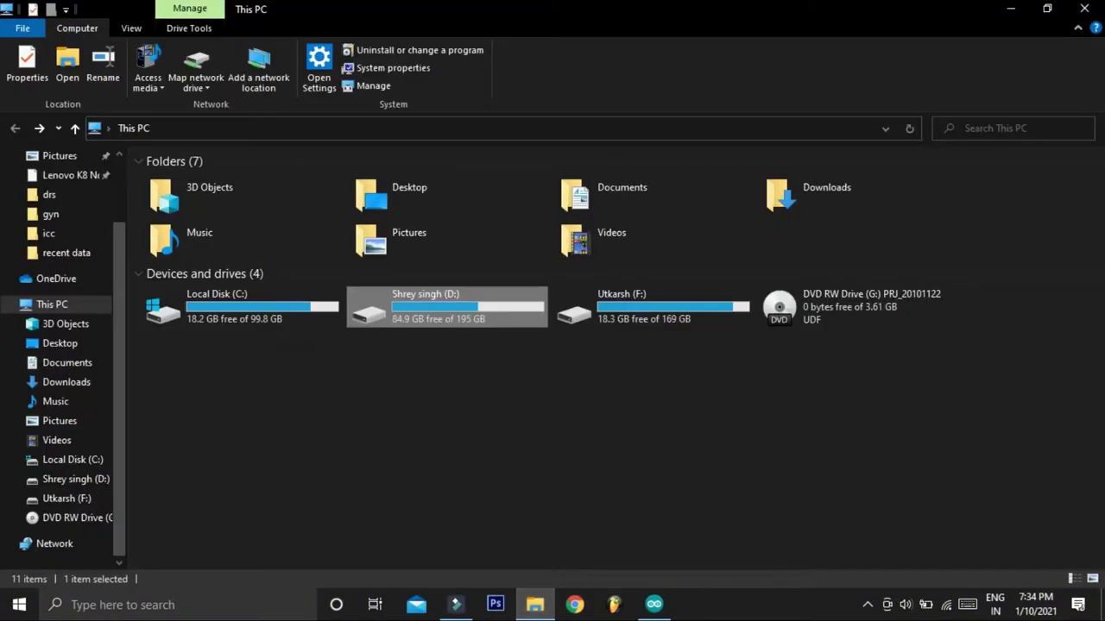
double_click(447, 306)
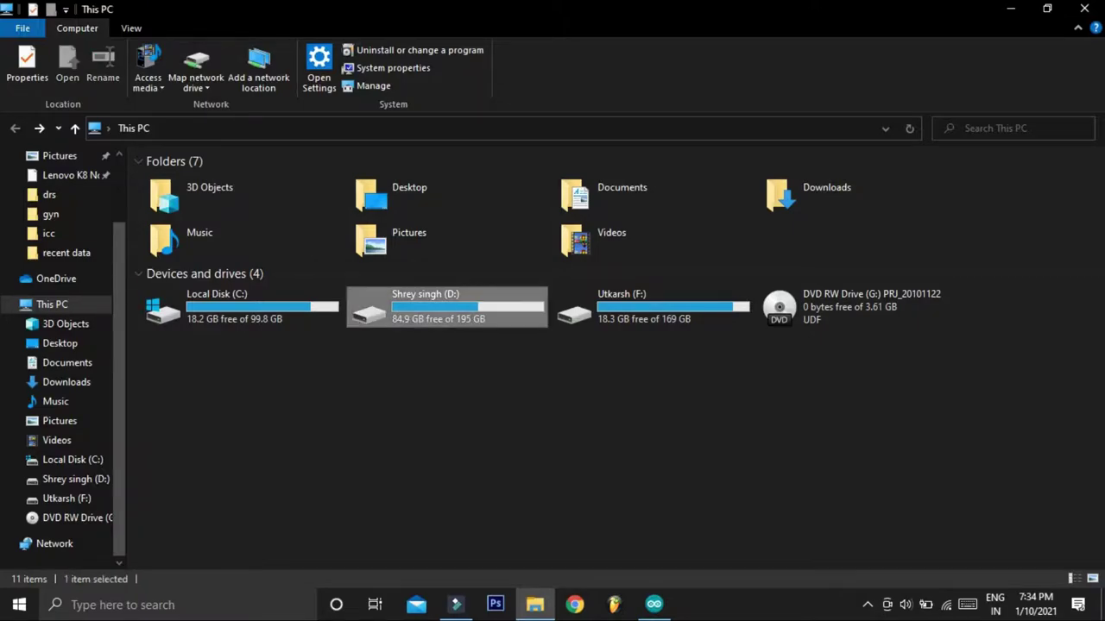
click(183, 519)
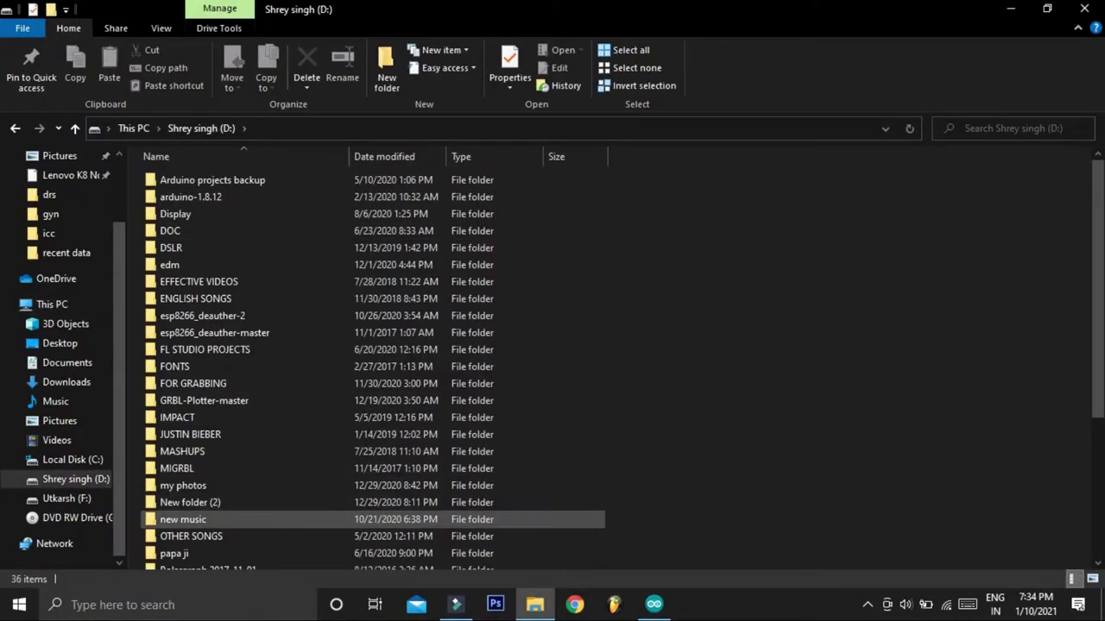
scroll(183, 518, down, 3)
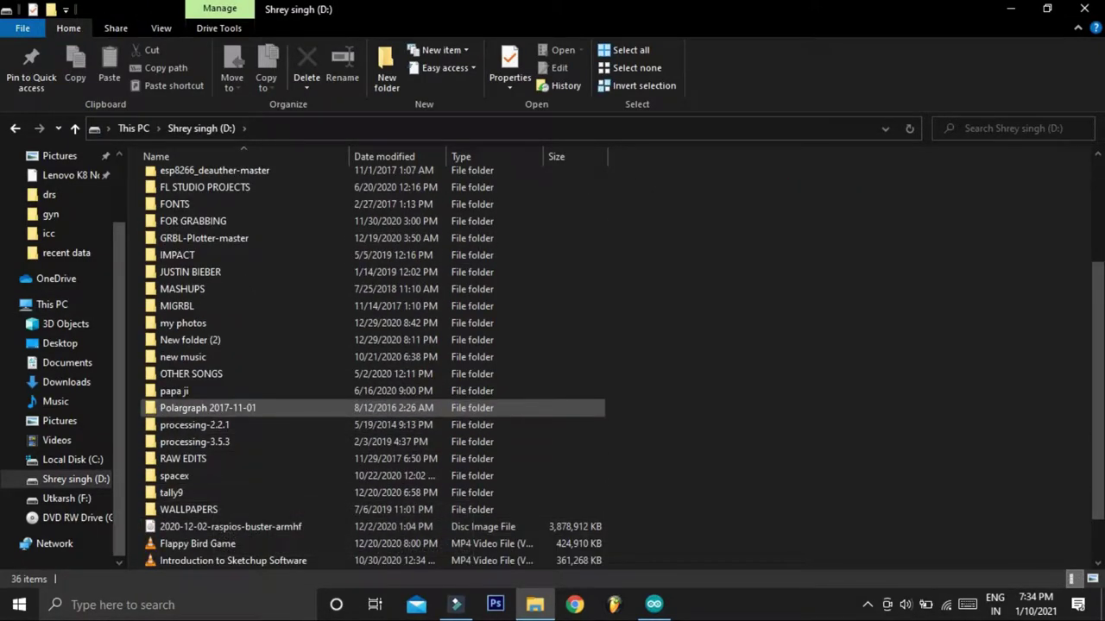
double_click(207, 408)
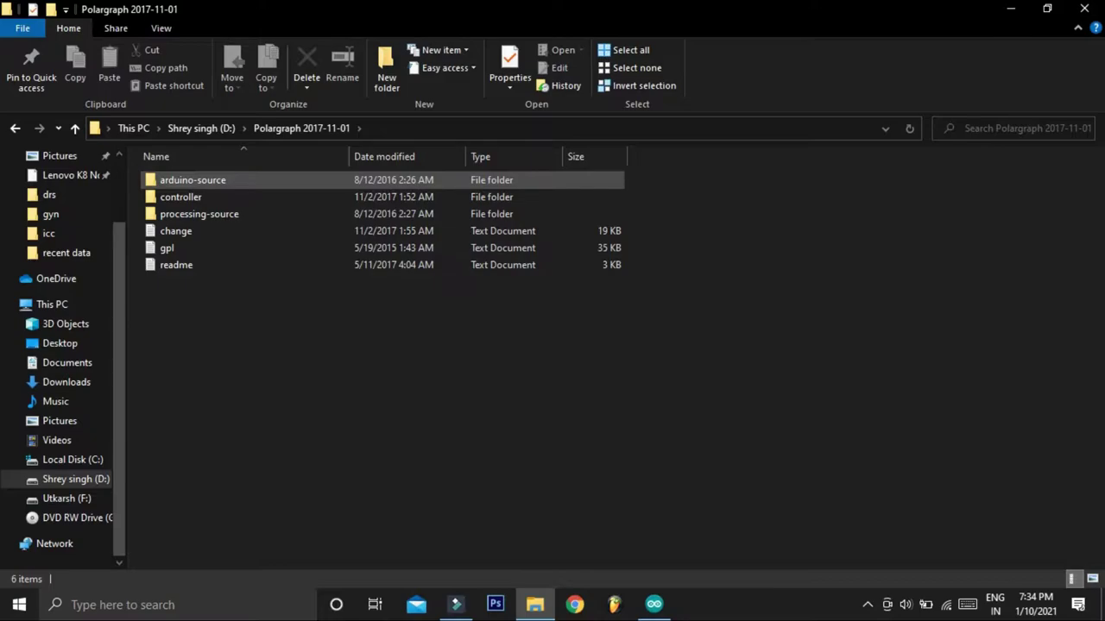
double_click(192, 179)
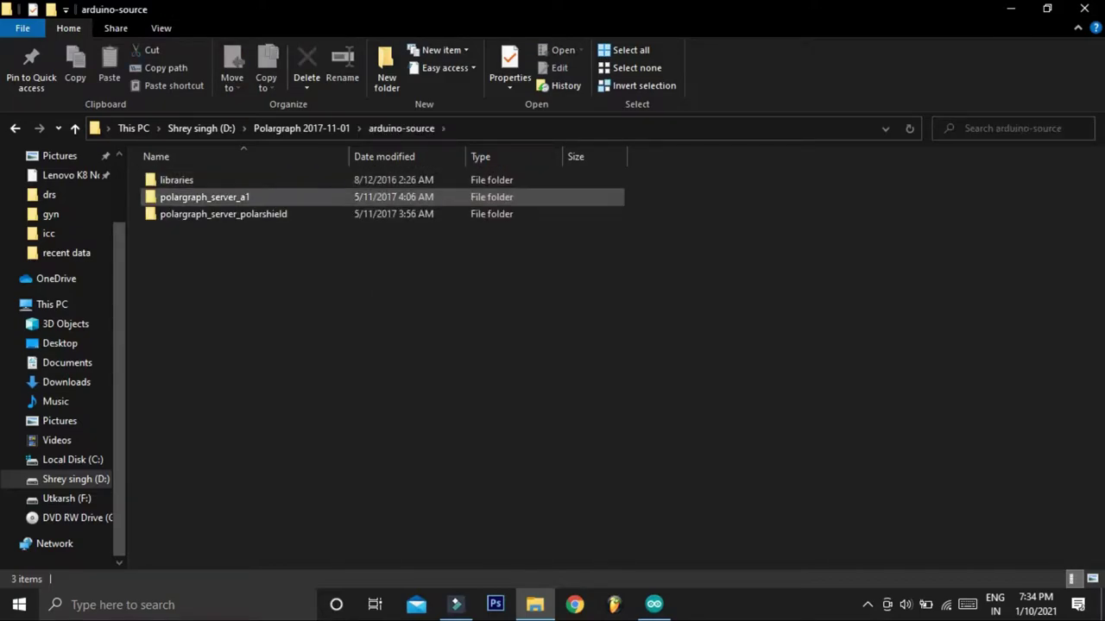
Copy all the library folders, from AccelStepper to UTouch, in the libraries folder of arduino-source.
key(Down)
key(Down)
key(Up)
key(Down)
key(Up)
key(Down)
key(Up)
key(Up)
key(Return)
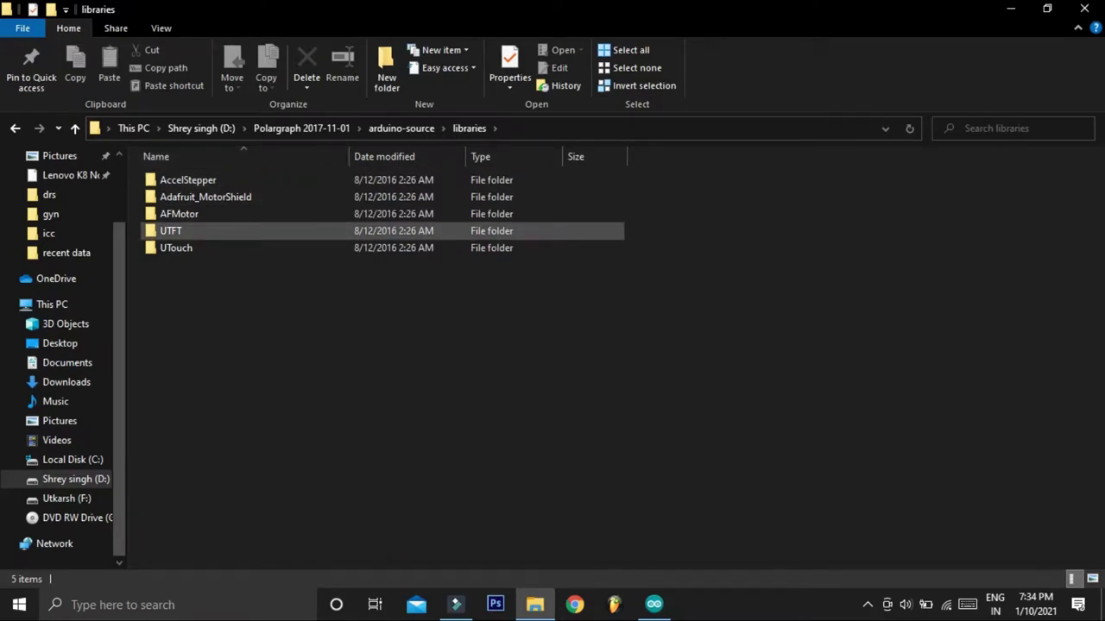
key(ctrl+a)
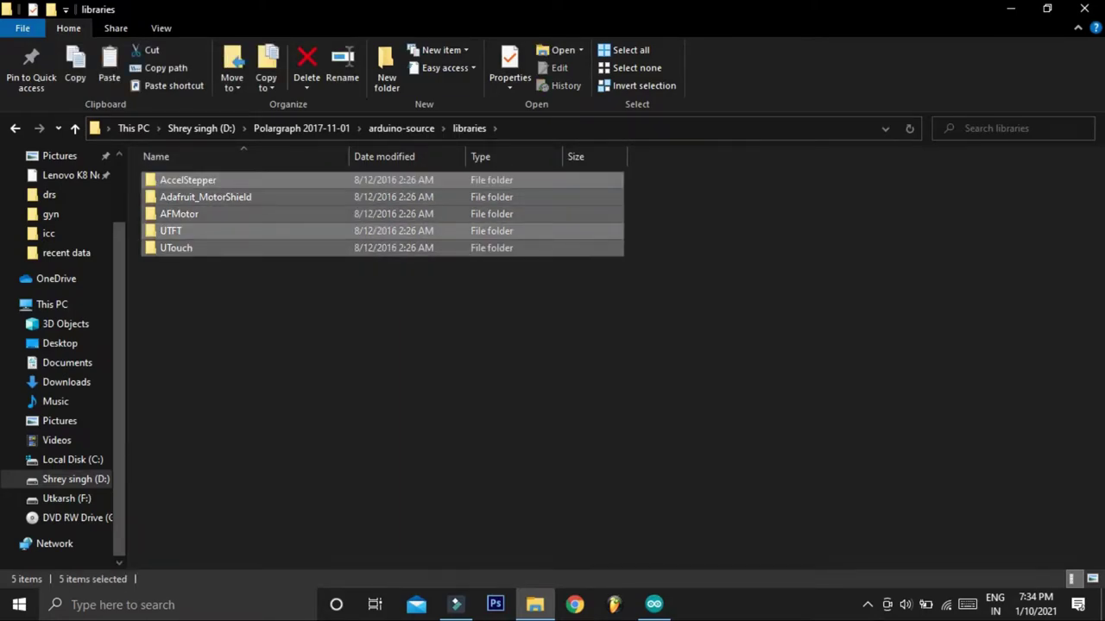
Try to paste the copied library folders into the Arduino libraries folder under Program Files (x86) on the C: drive.
click(72, 460)
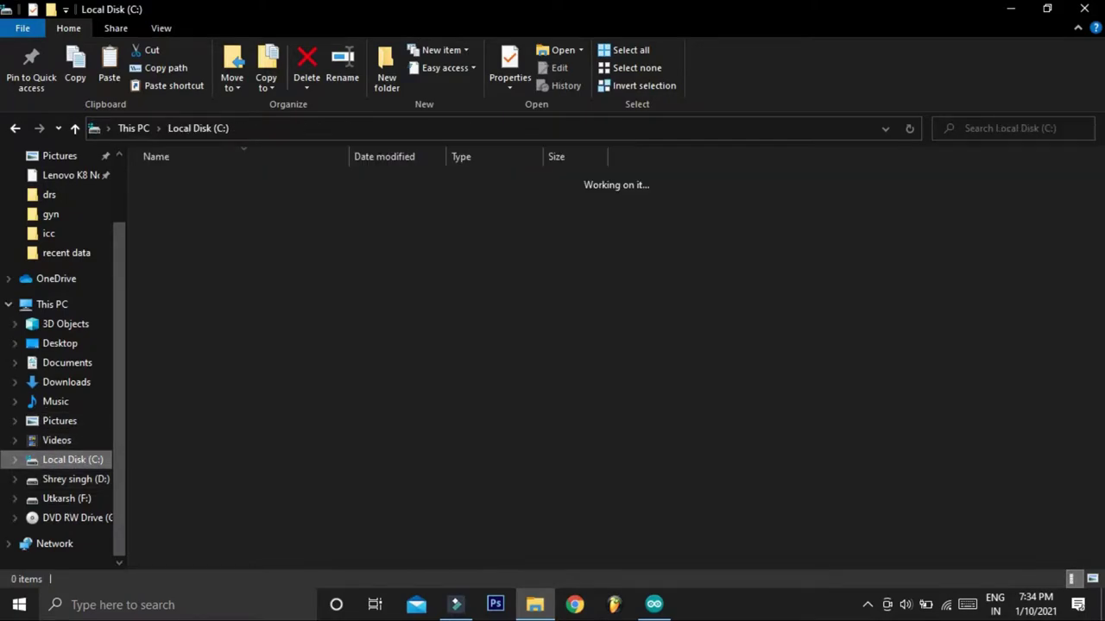
click(200, 265)
double_click(200, 265)
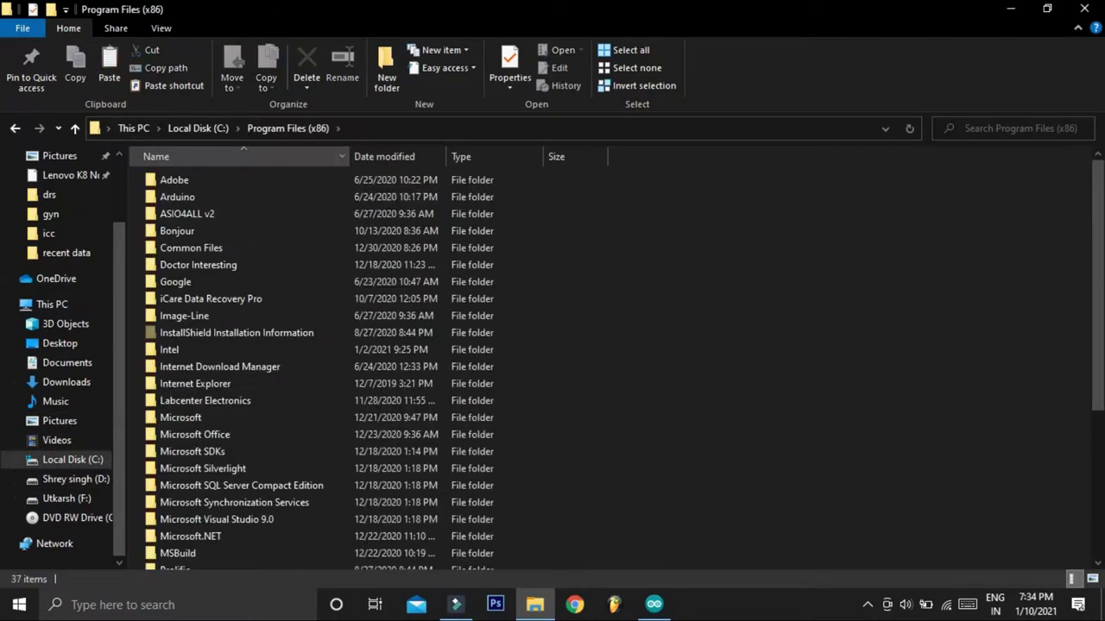
click(177, 197)
key(Return)
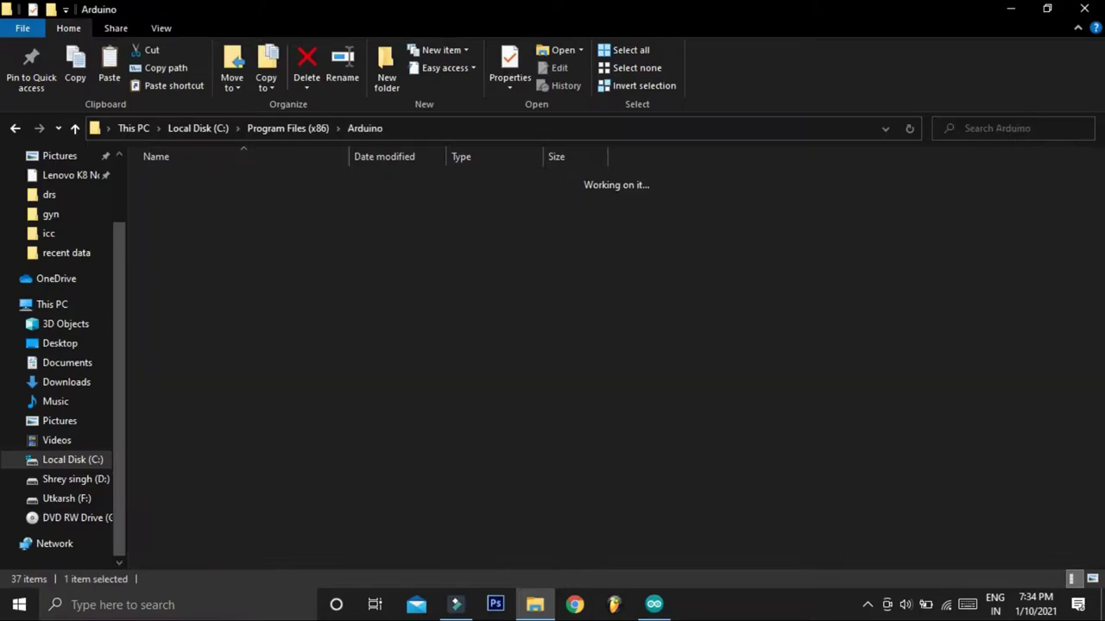
key(Down)
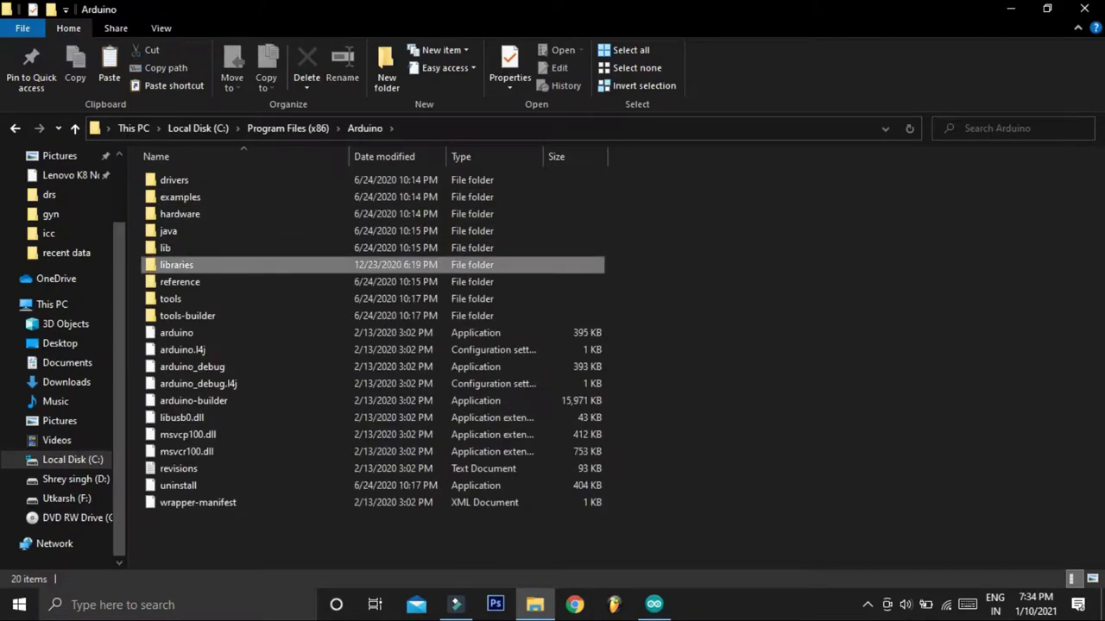
key(Return)
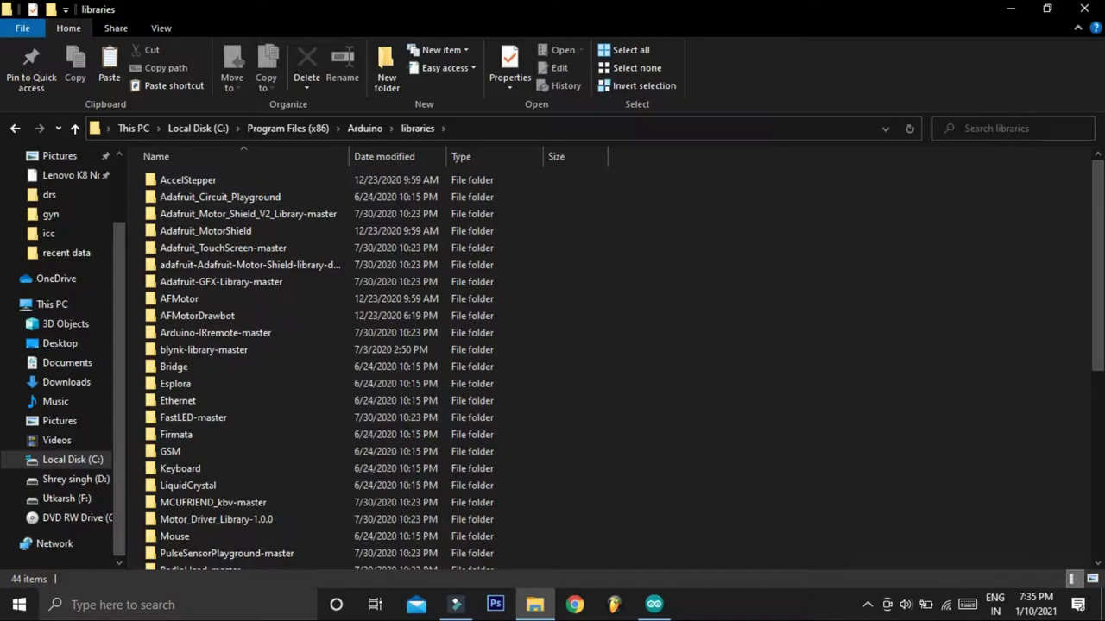
key(ctrl+v)
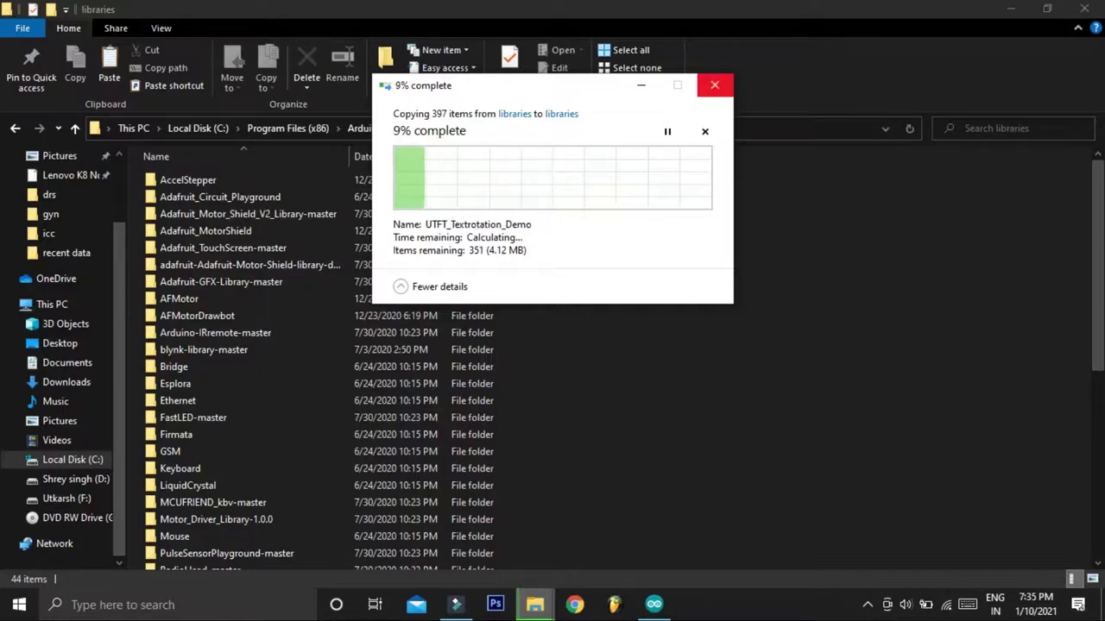
click(715, 85)
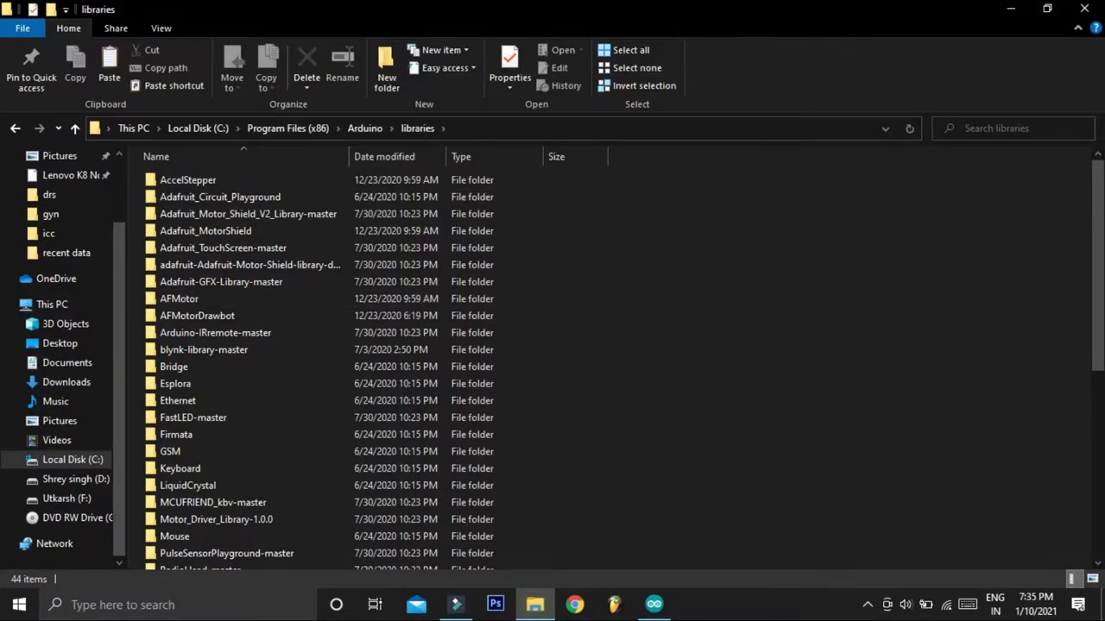
key(alt+Up)
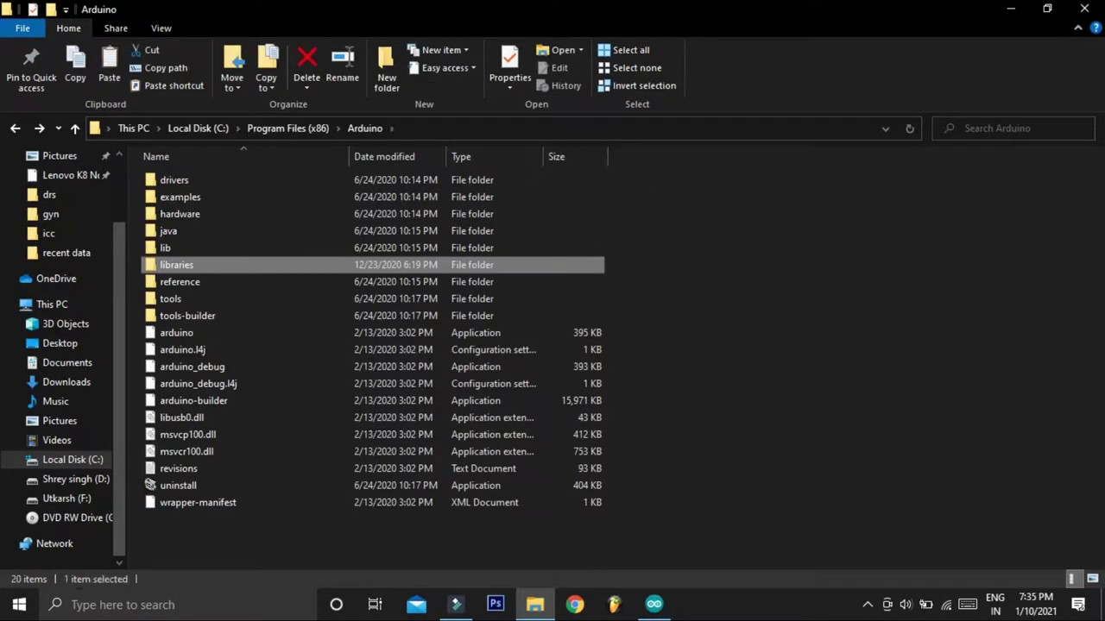
key(alt+Up)
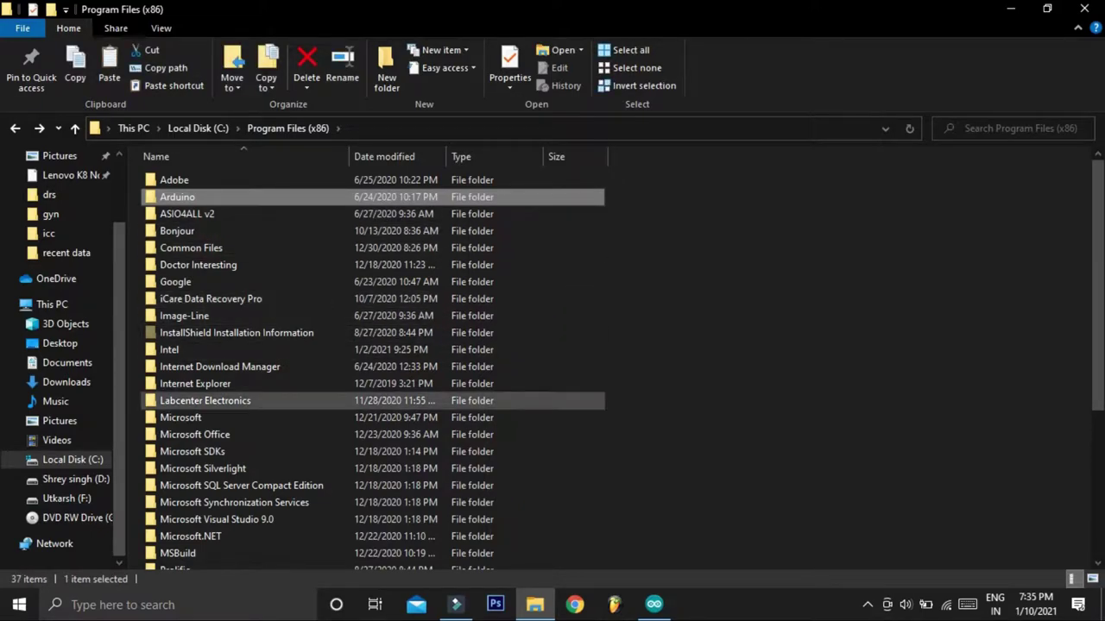
scroll(208, 519, down, 2)
click(205, 526)
scroll(207, 506, down, 3)
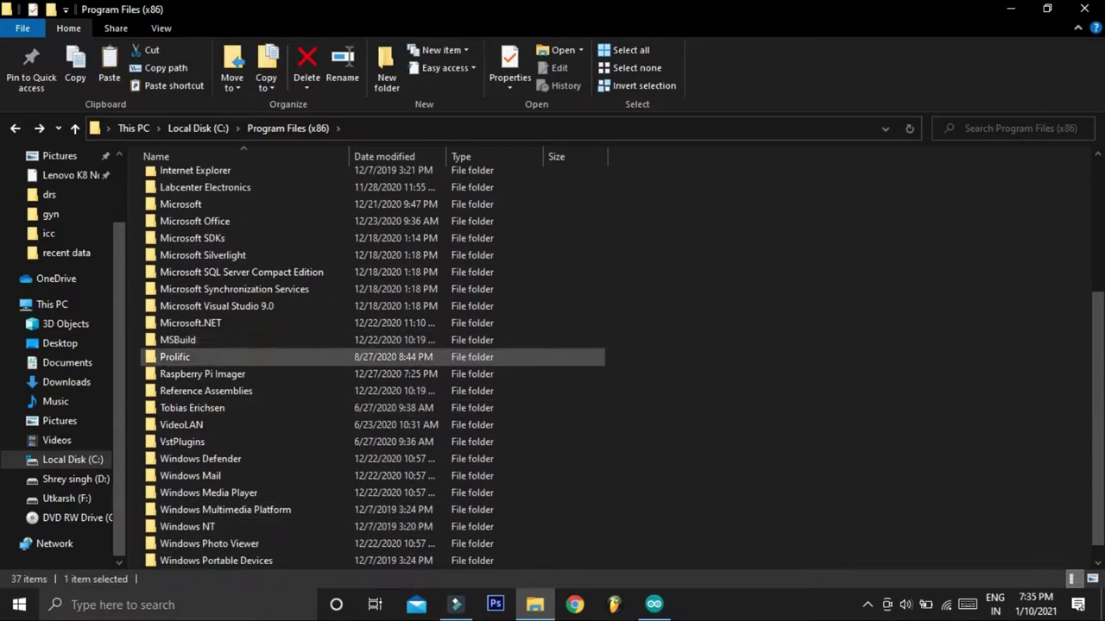
scroll(207, 388, up, 4)
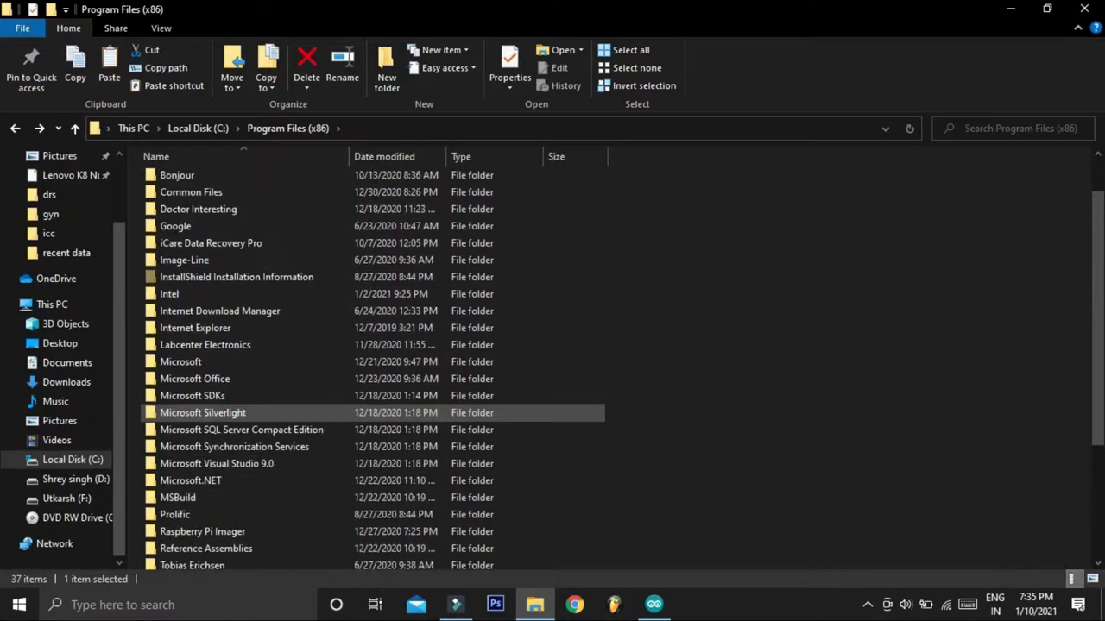
Select all the folders in Processing libraries, within processing-source of Polargraph 2017-11-01 on the D: drive.
click(76, 479)
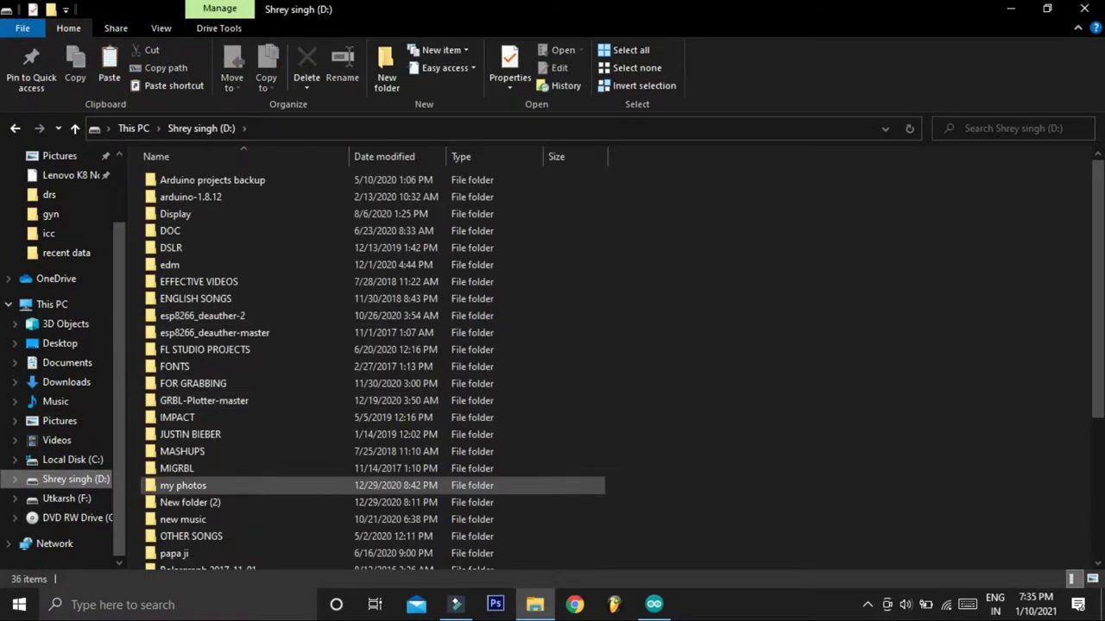
scroll(373, 369, down, 4)
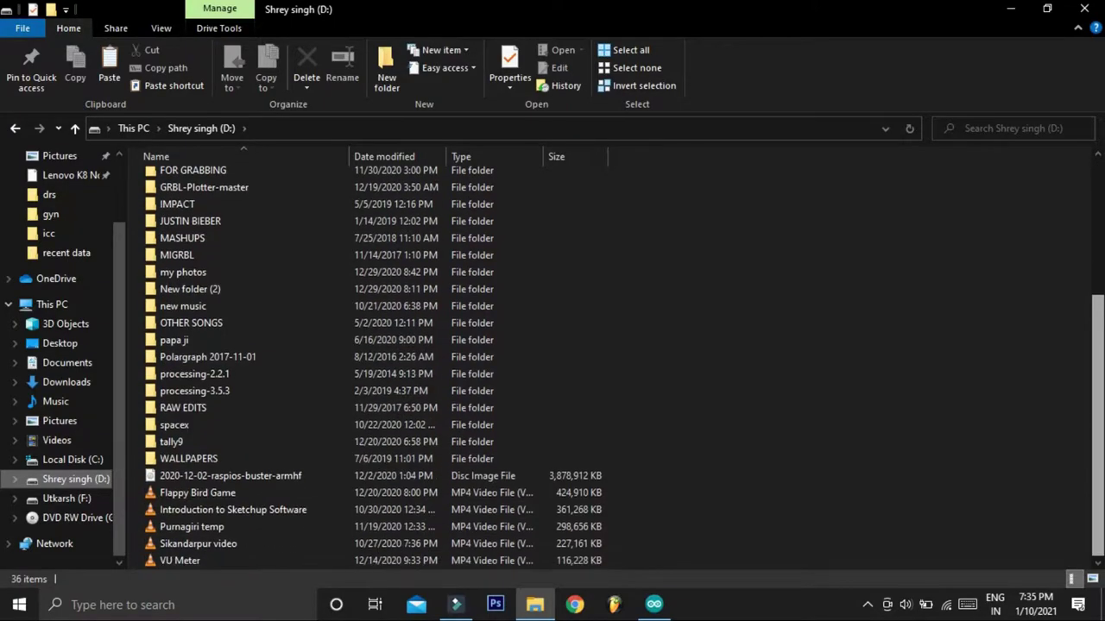
double_click(207, 356)
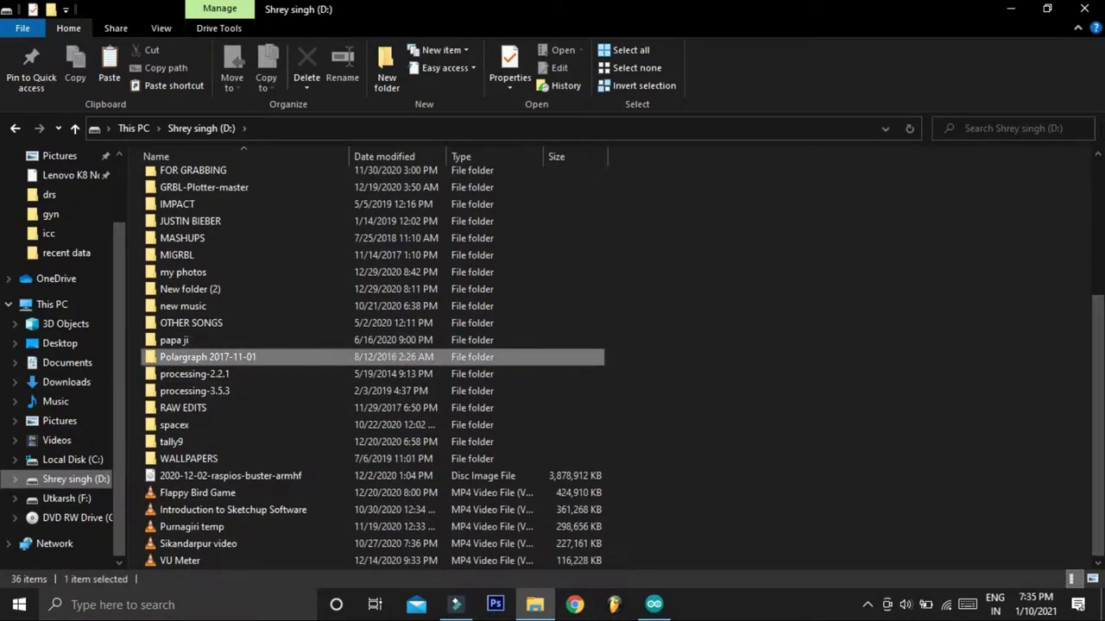
double_click(199, 214)
double_click(201, 197)
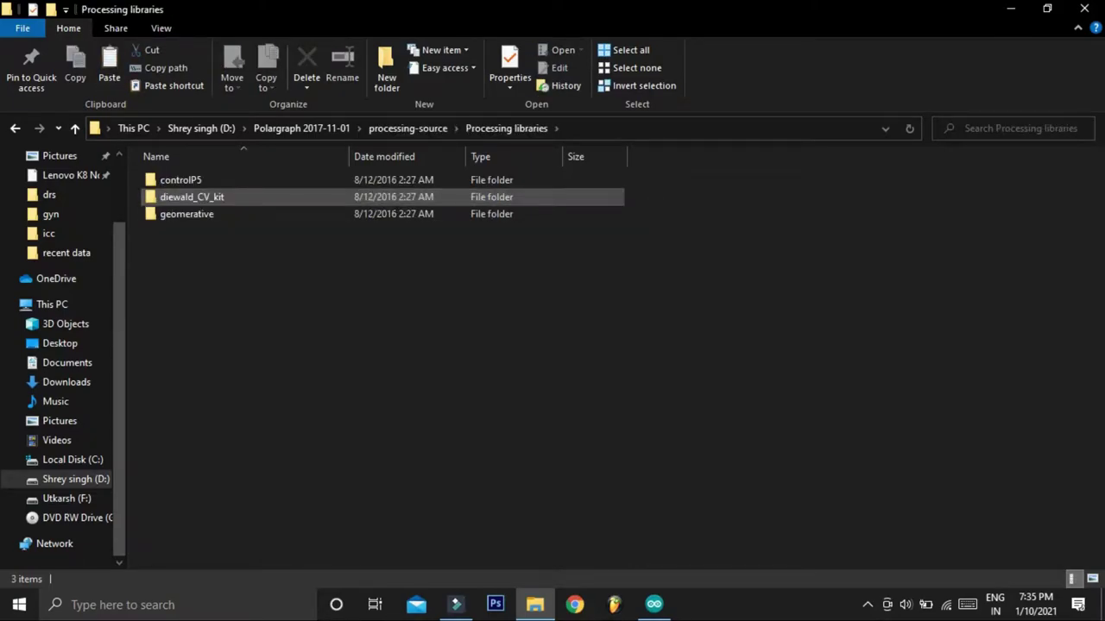
key(ctrl+a)
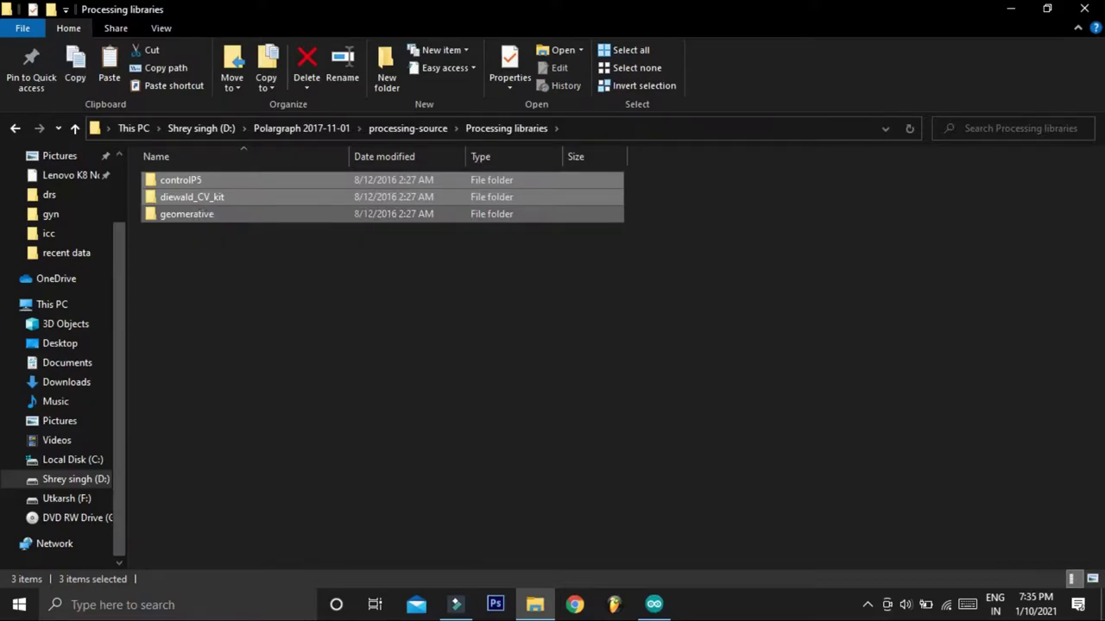
Look into the libraries folder of Documents\Processing, the destination for the Processing libraries, and return to its parent folder.
scroll(63, 358, up, 1)
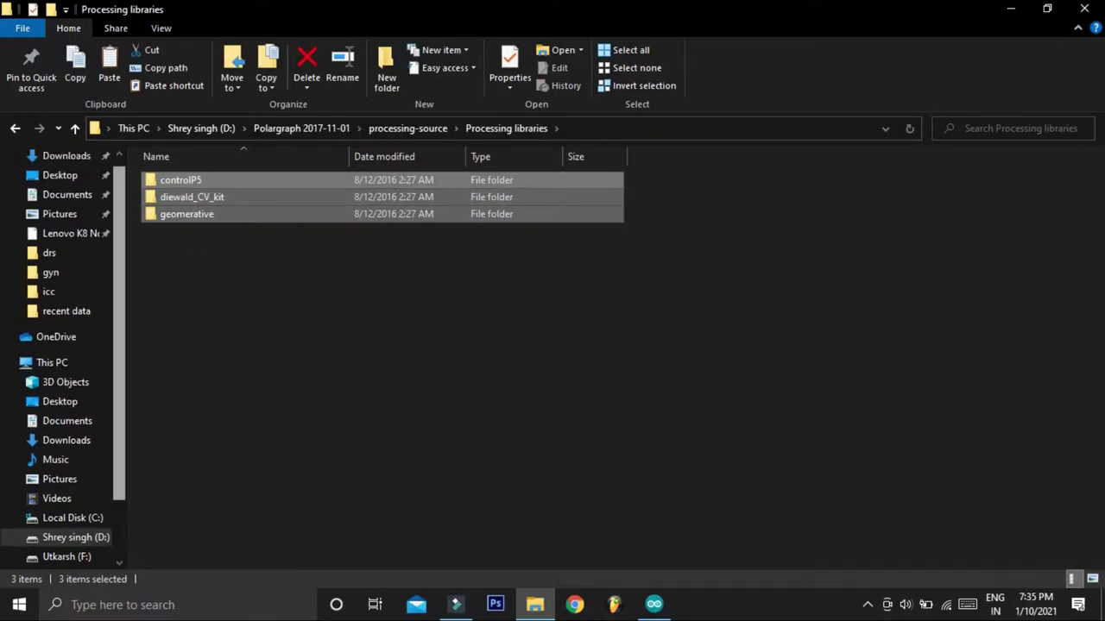
click(67, 194)
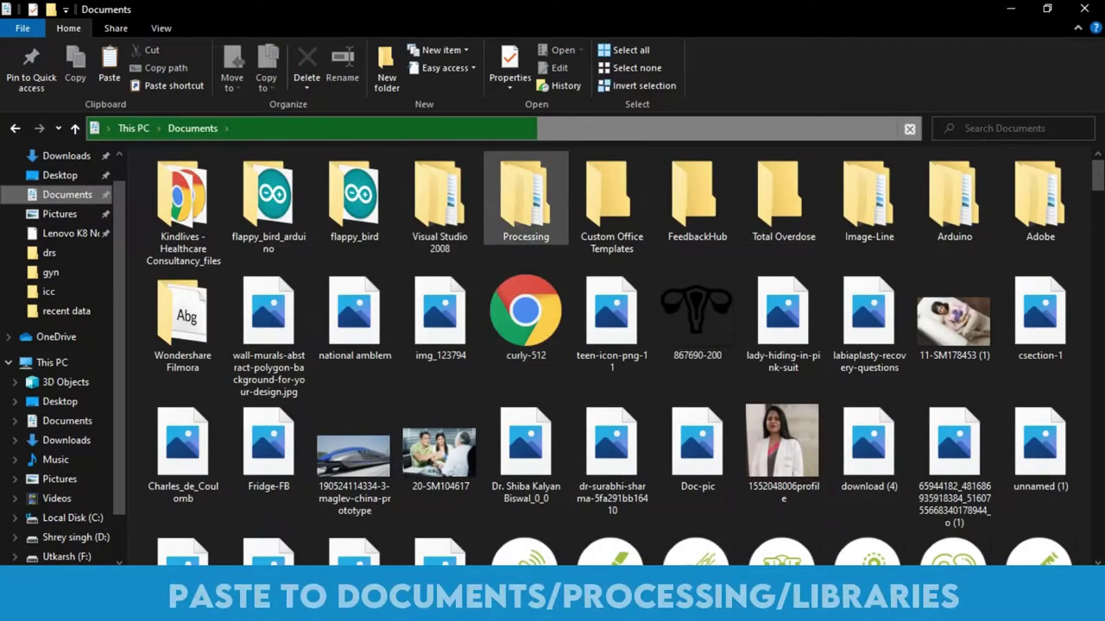
double_click(526, 200)
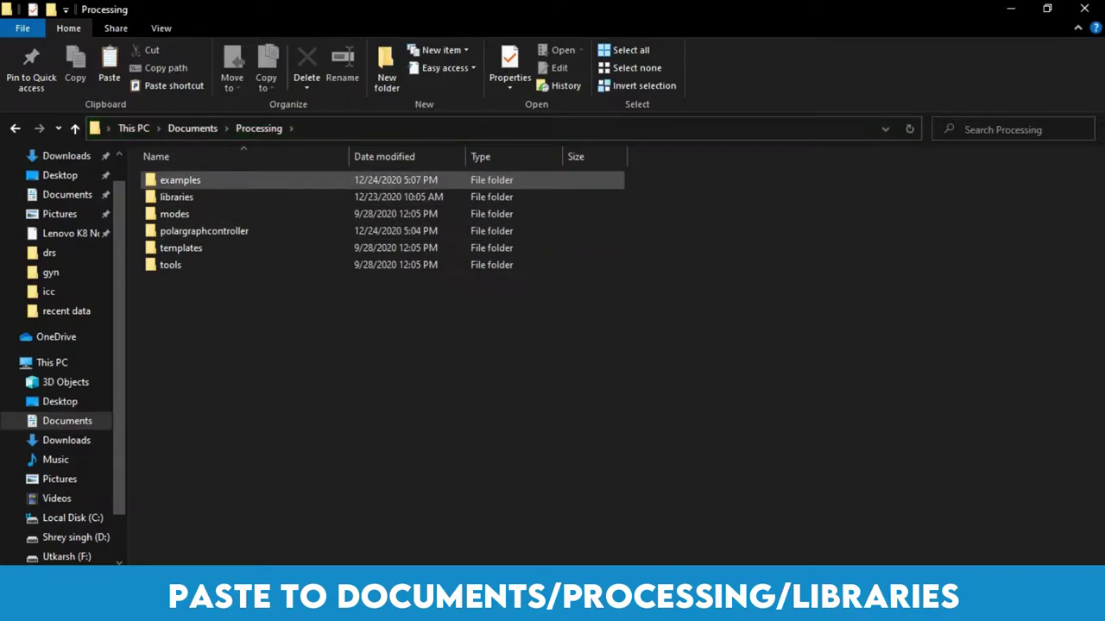
double_click(177, 196)
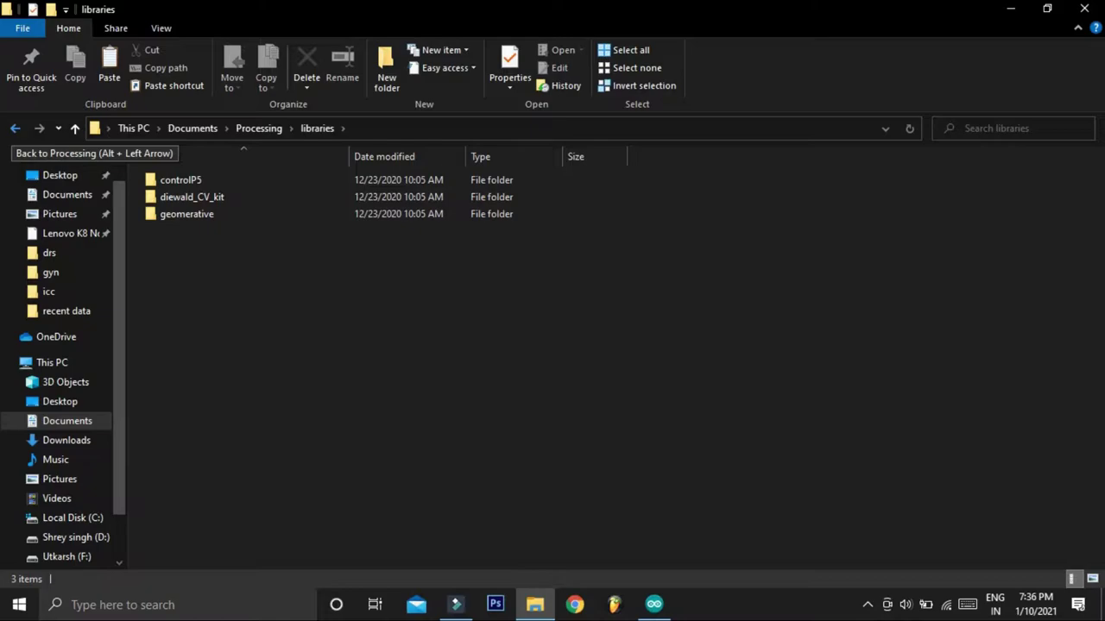
click(15, 128)
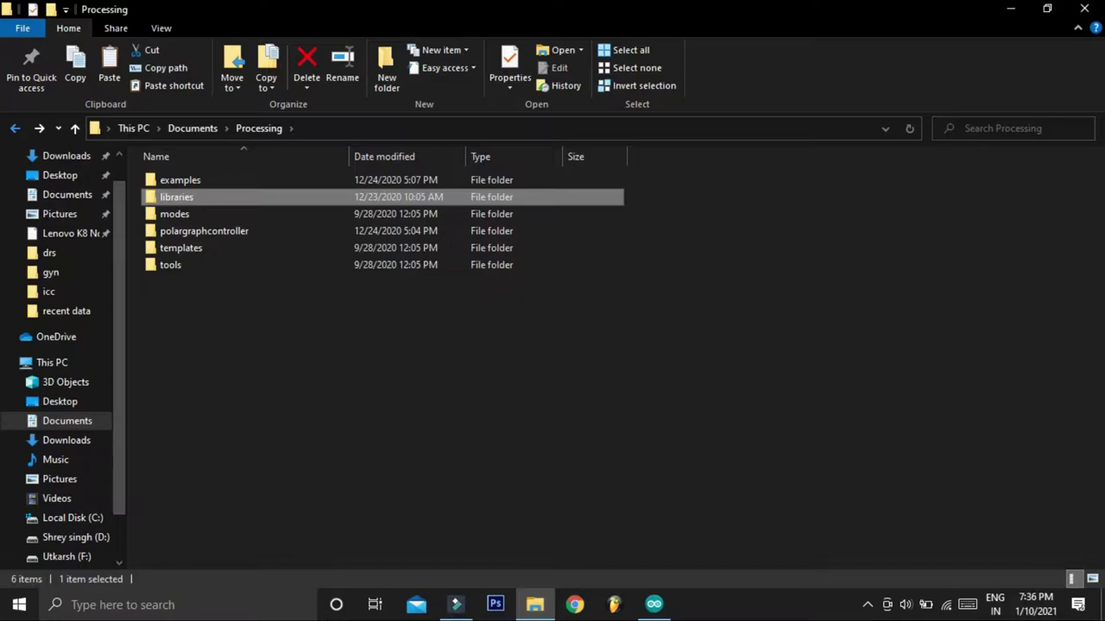
click(521, 298)
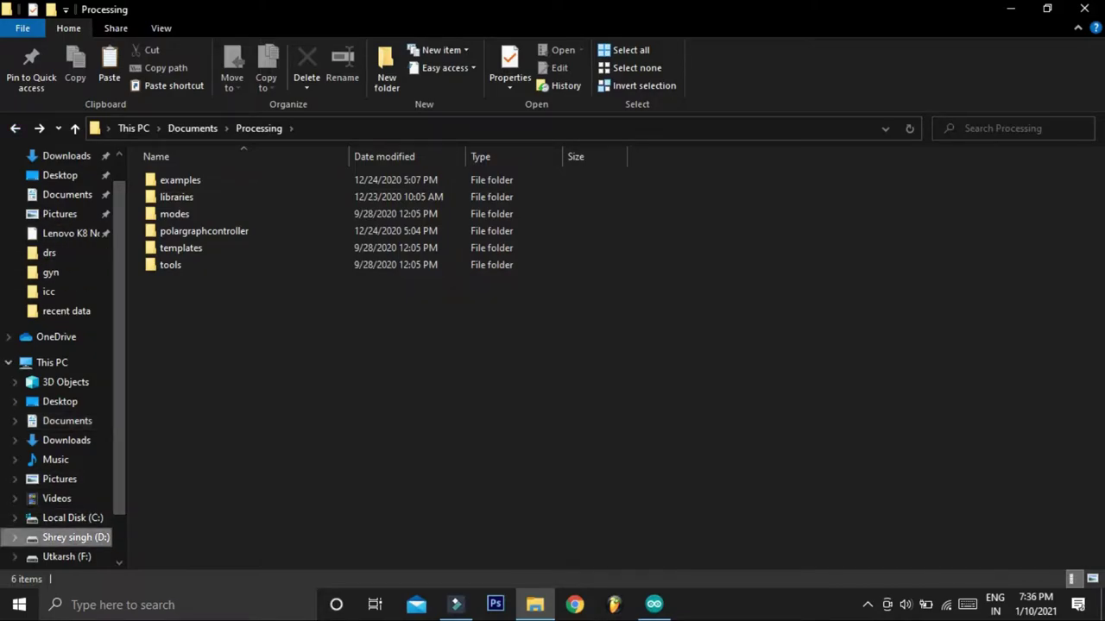
Look into the controller folder of Polargraph 2017-11-01 on the D: drive, and open its processing-source folder instead.
click(76, 537)
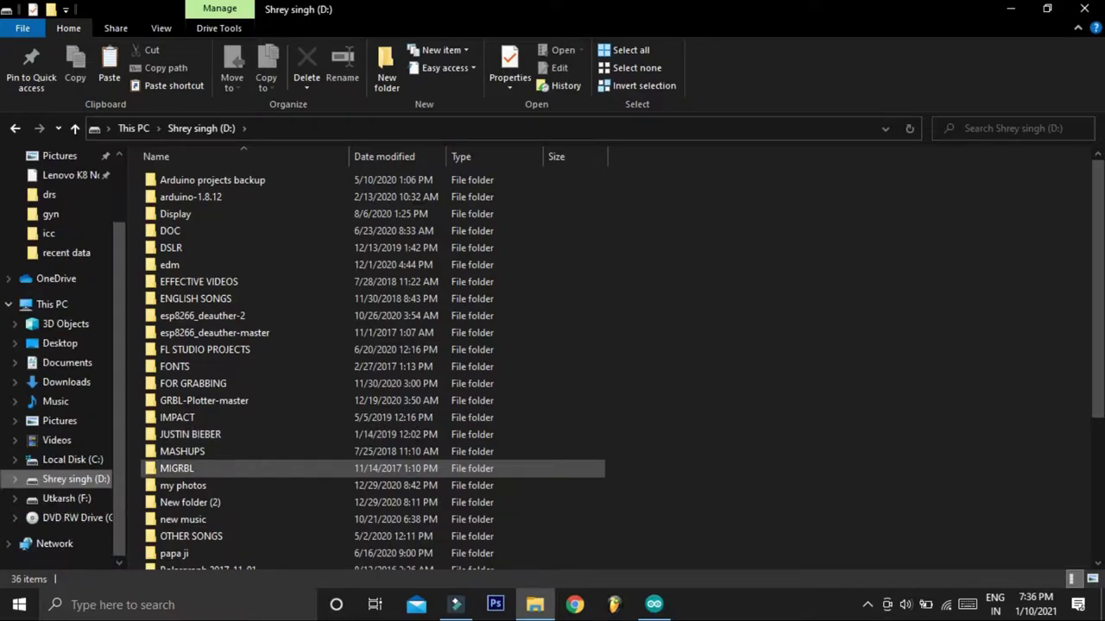
scroll(371, 371, down, 5)
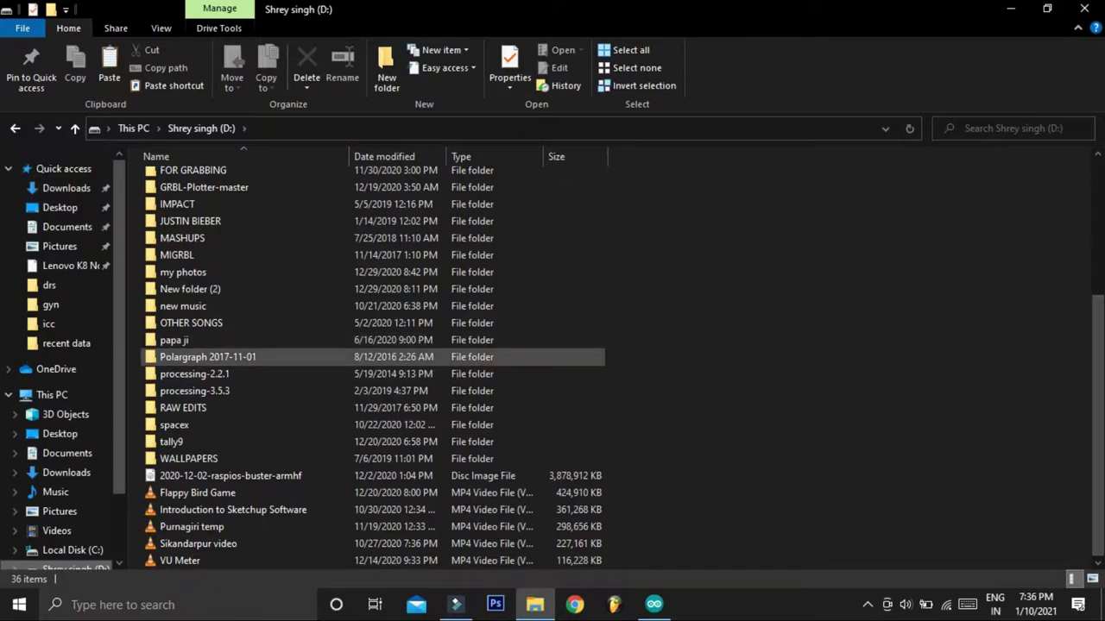
double_click(207, 356)
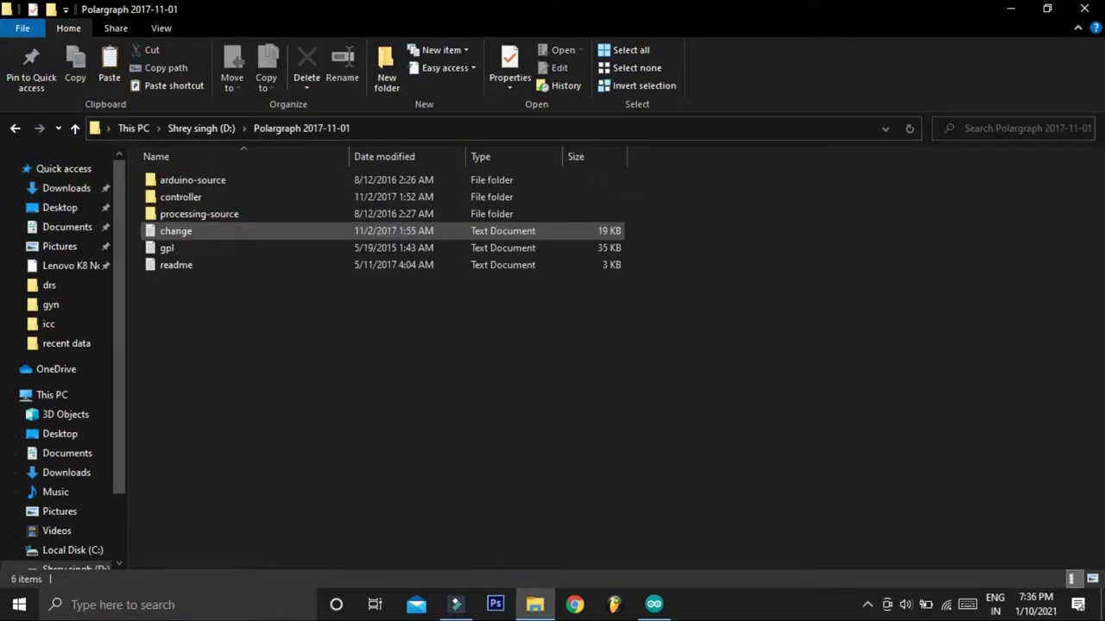
double_click(180, 197)
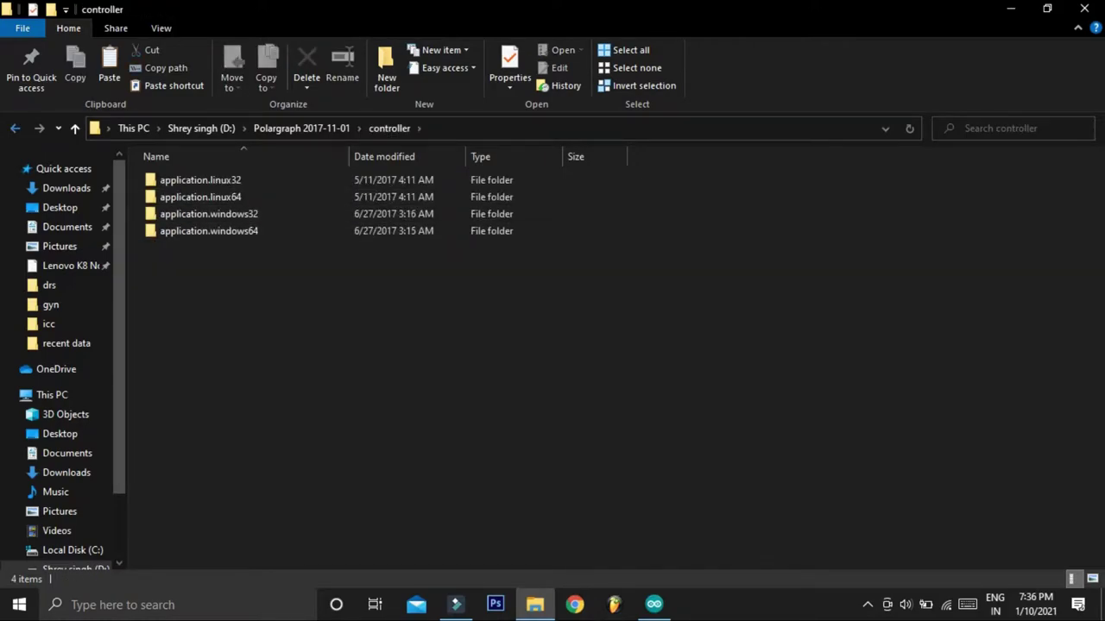
click(14, 128)
double_click(199, 214)
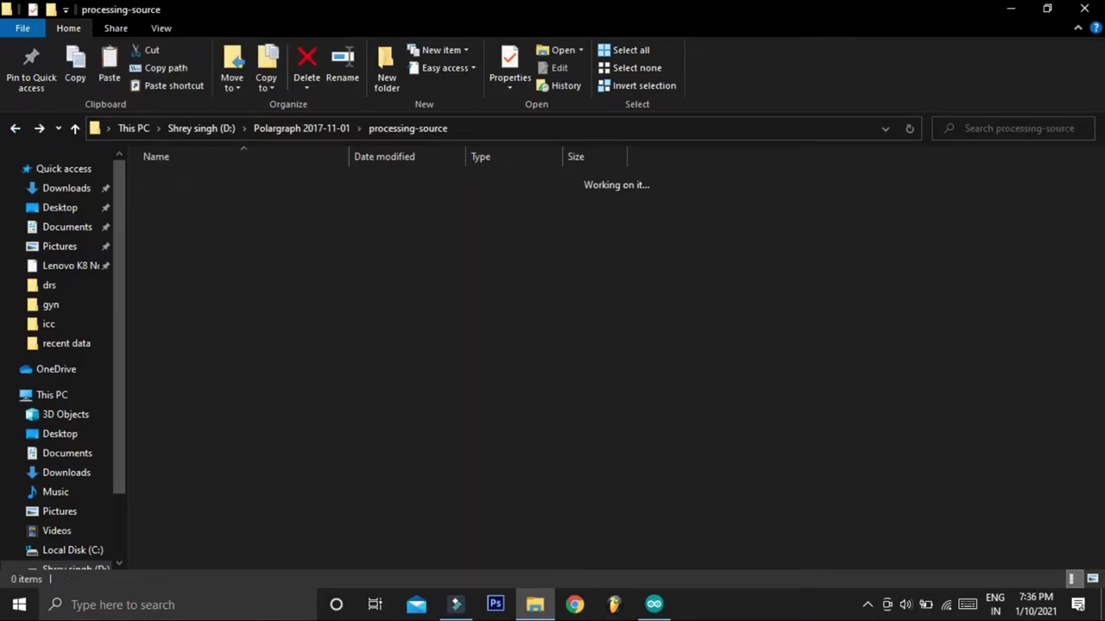
Look into the polargraphcontroller folder in processing-source, return to its parent folder, and copy the polargraphcontroller folder.
double_click(204, 180)
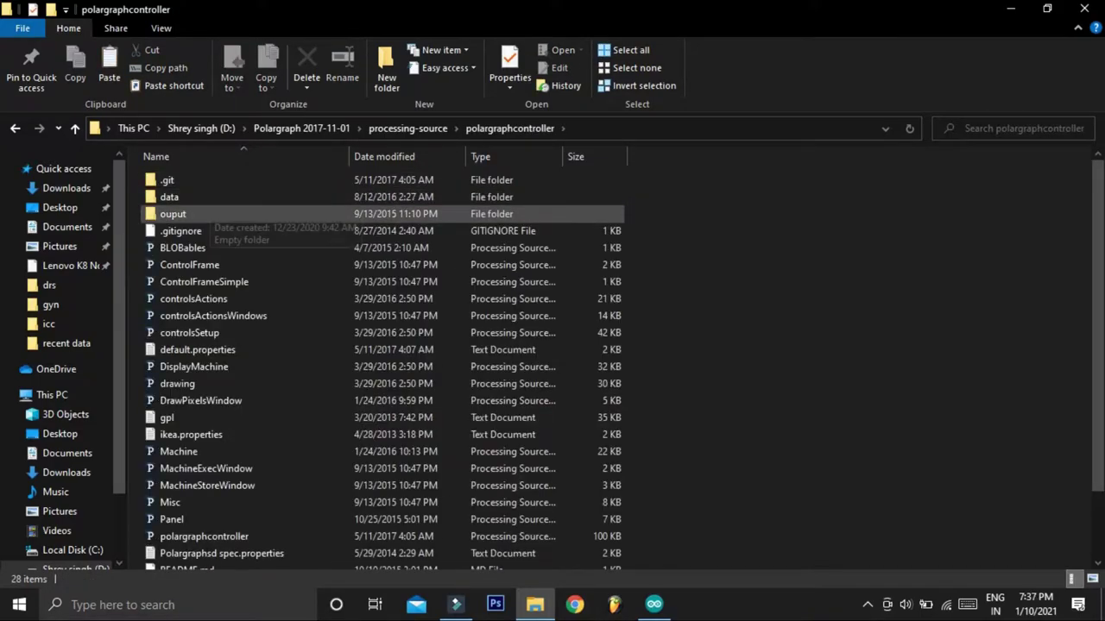
key(alt+Left)
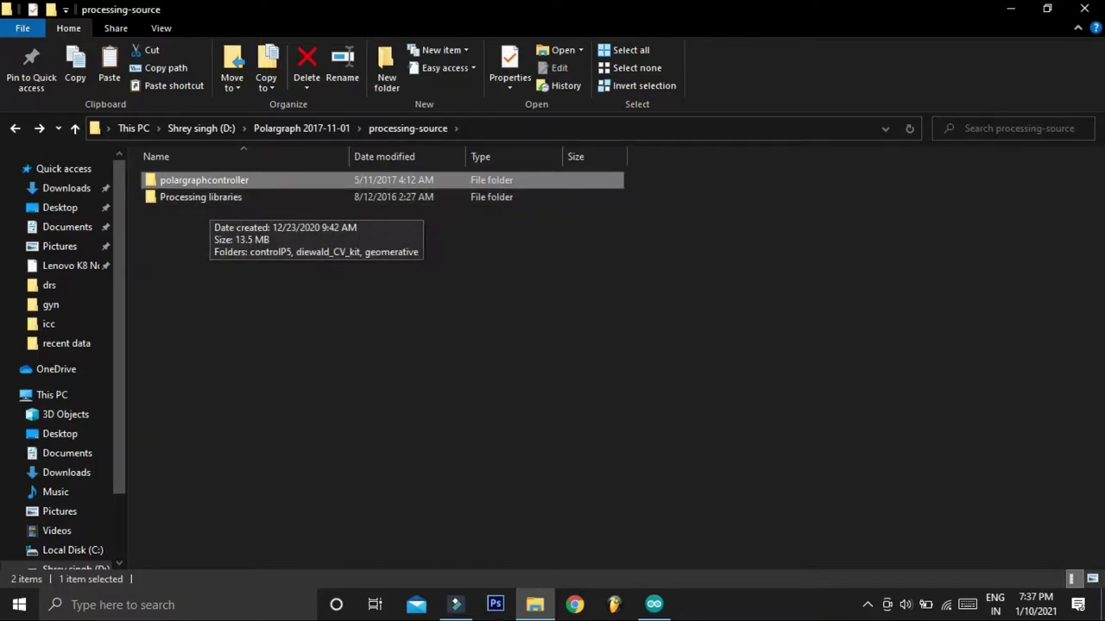
right_click(216, 179)
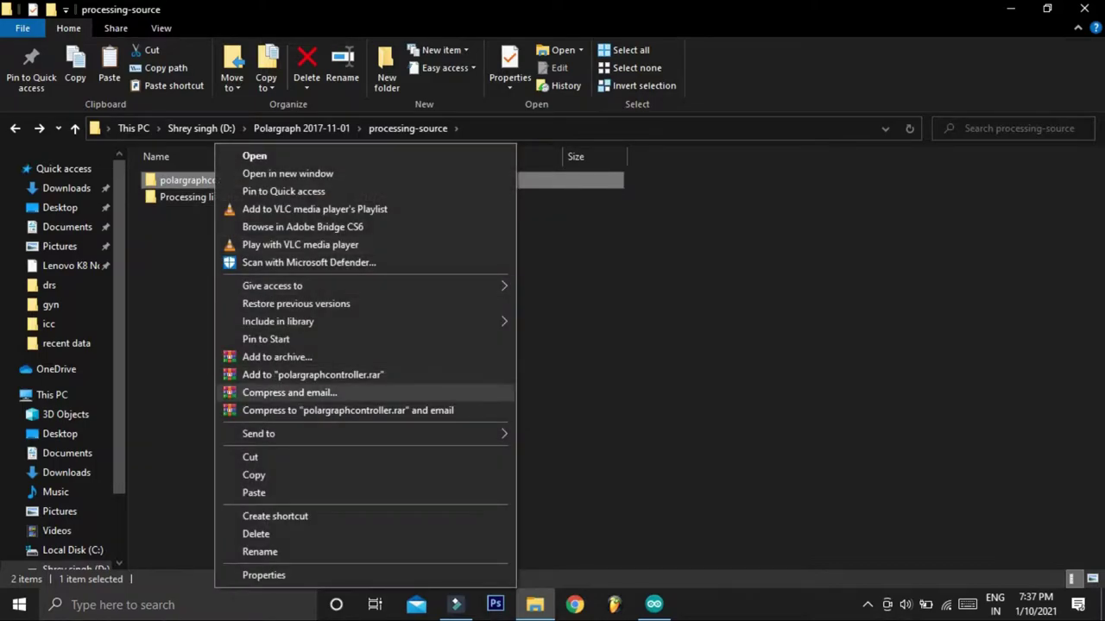
click(254, 474)
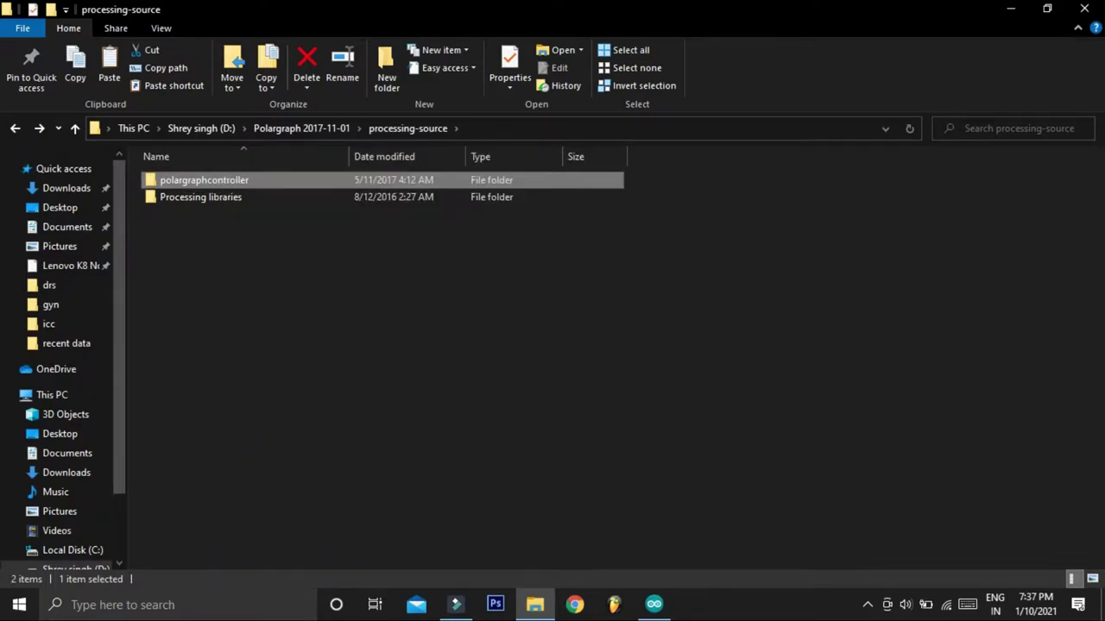
Open the Processing folder in Documents, the destination for polargraphcontroller, and check for the folder there.
click(67, 453)
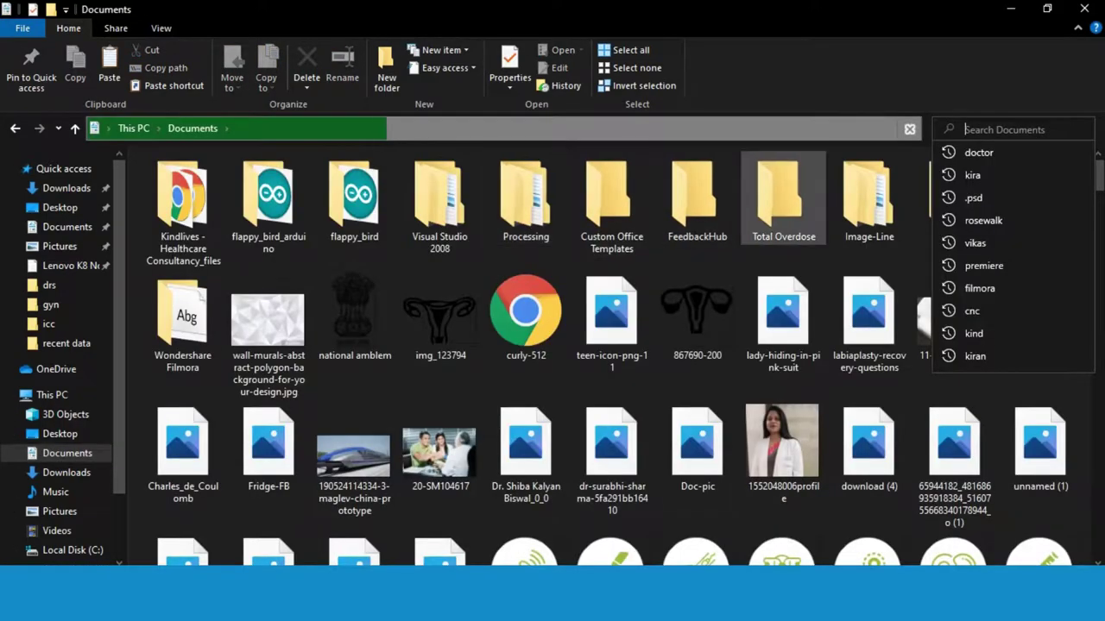
click(868, 198)
click(868, 198)
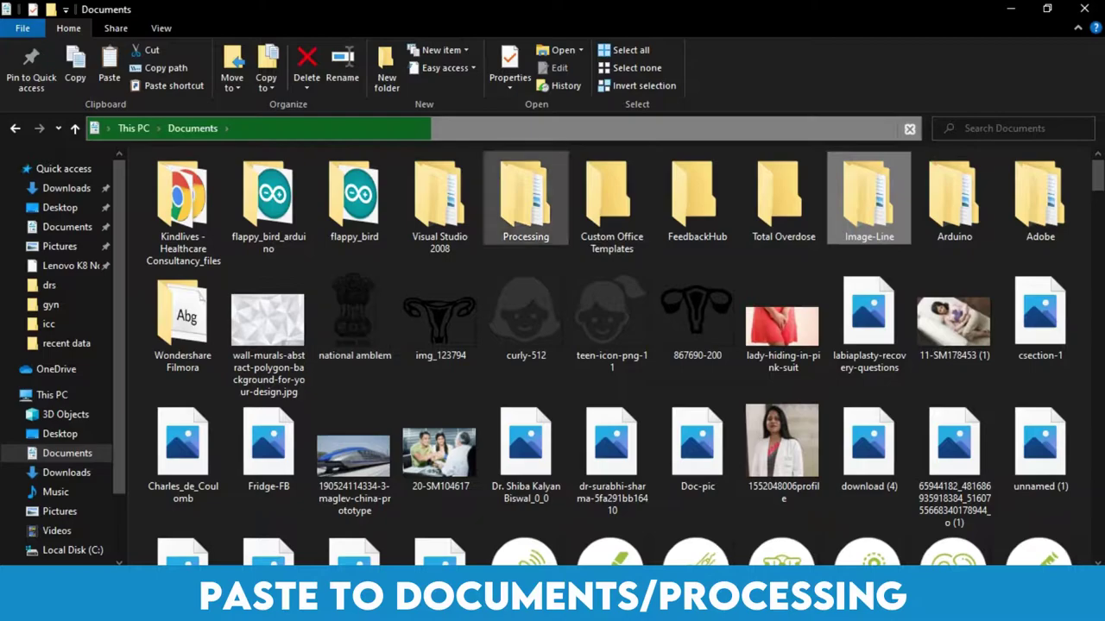
click(526, 198)
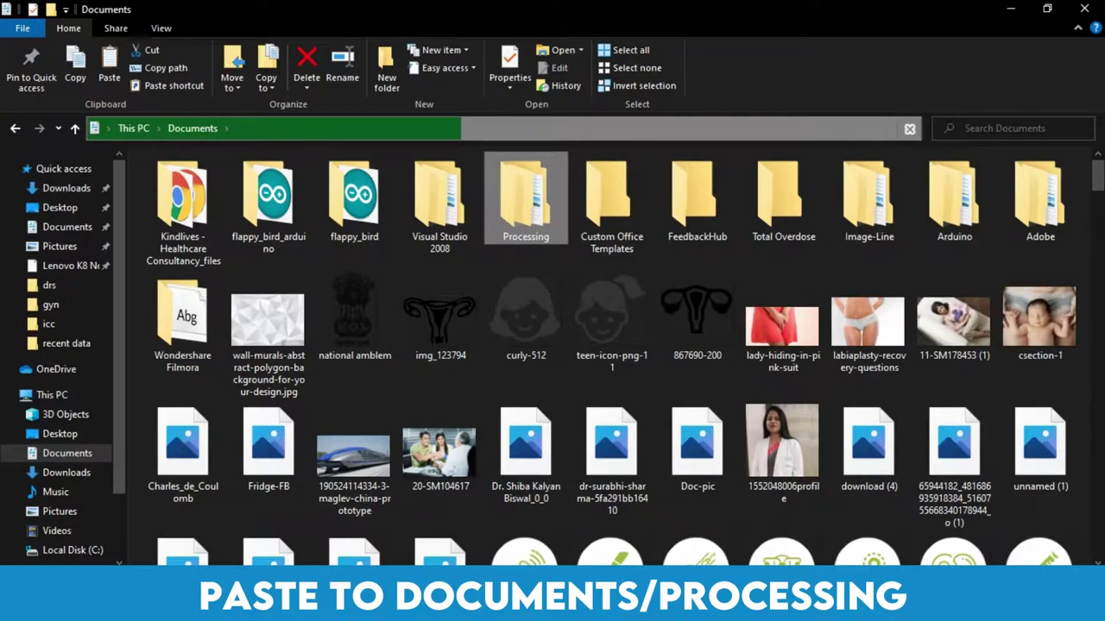
double_click(525, 198)
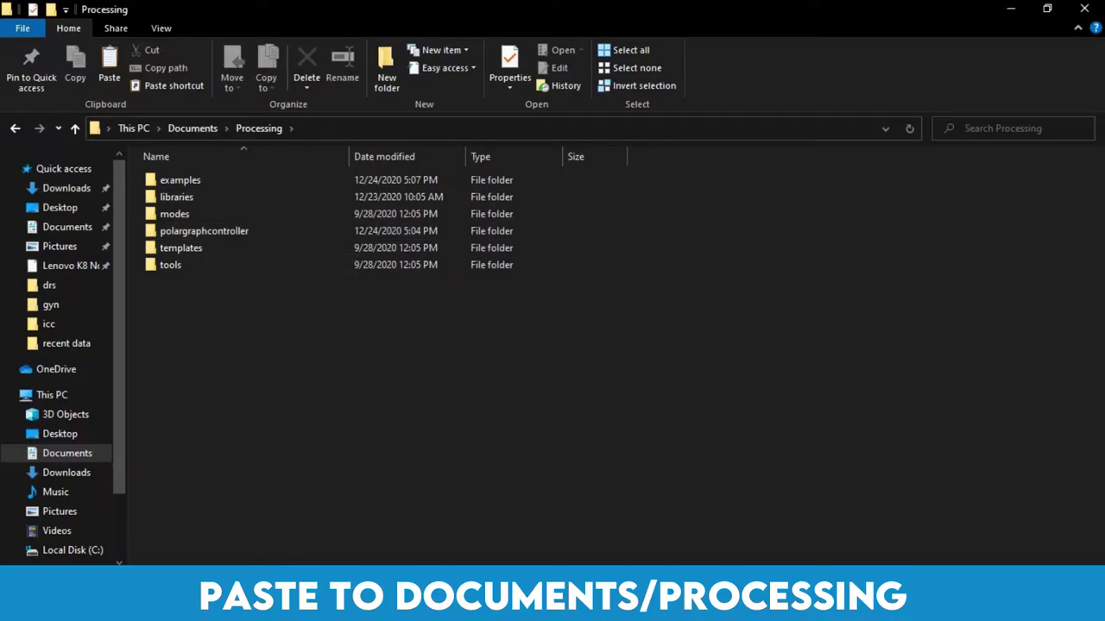
click(204, 230)
key(Escape)
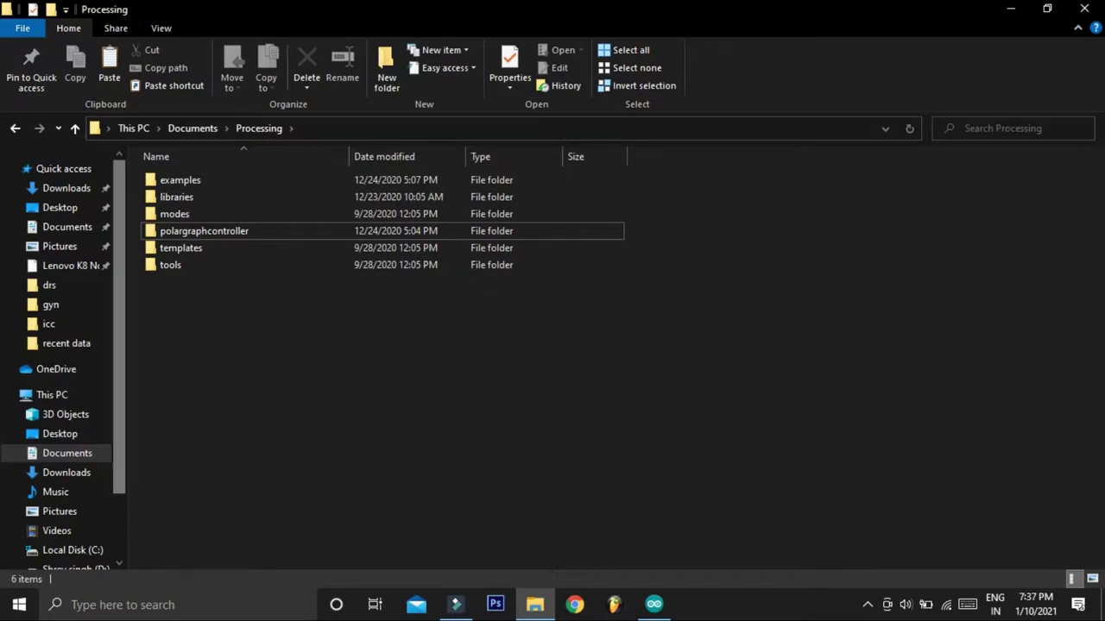
Launch the processing application from the processing-2.2.1 folder on the D: drive and maximize its sketch window.
drag(119, 326, 119, 390)
click(76, 479)
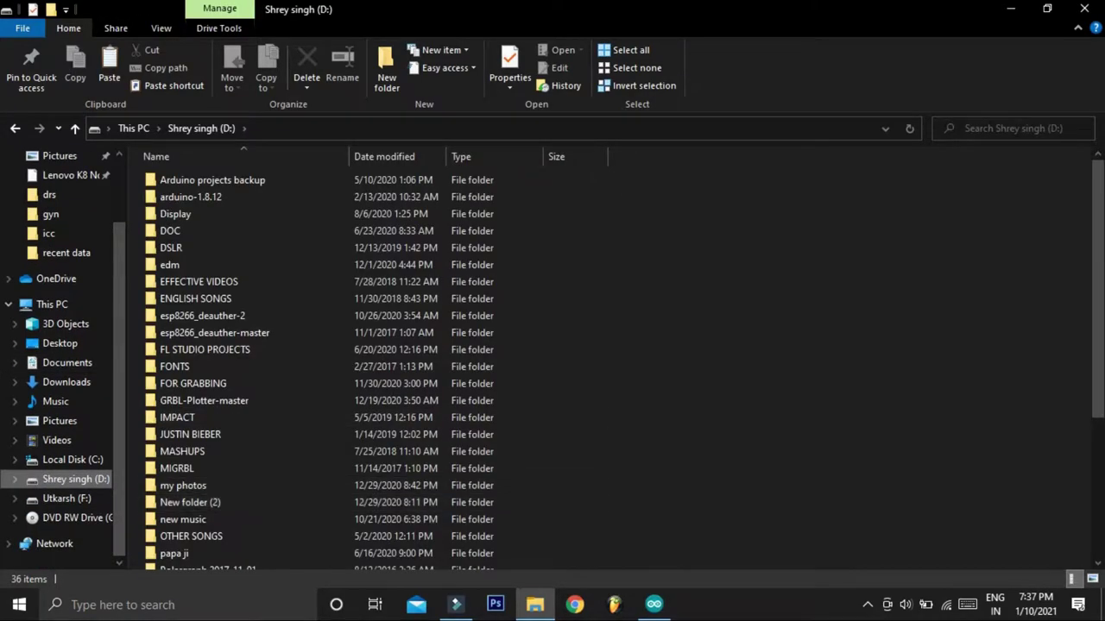
scroll(371, 382, down, 3)
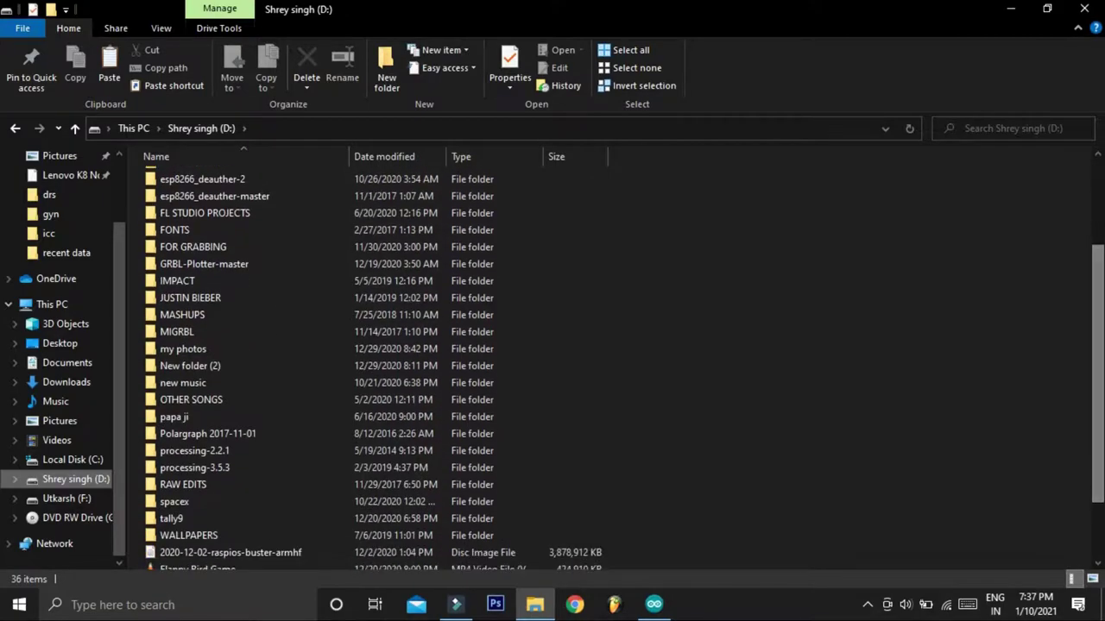
double_click(194, 451)
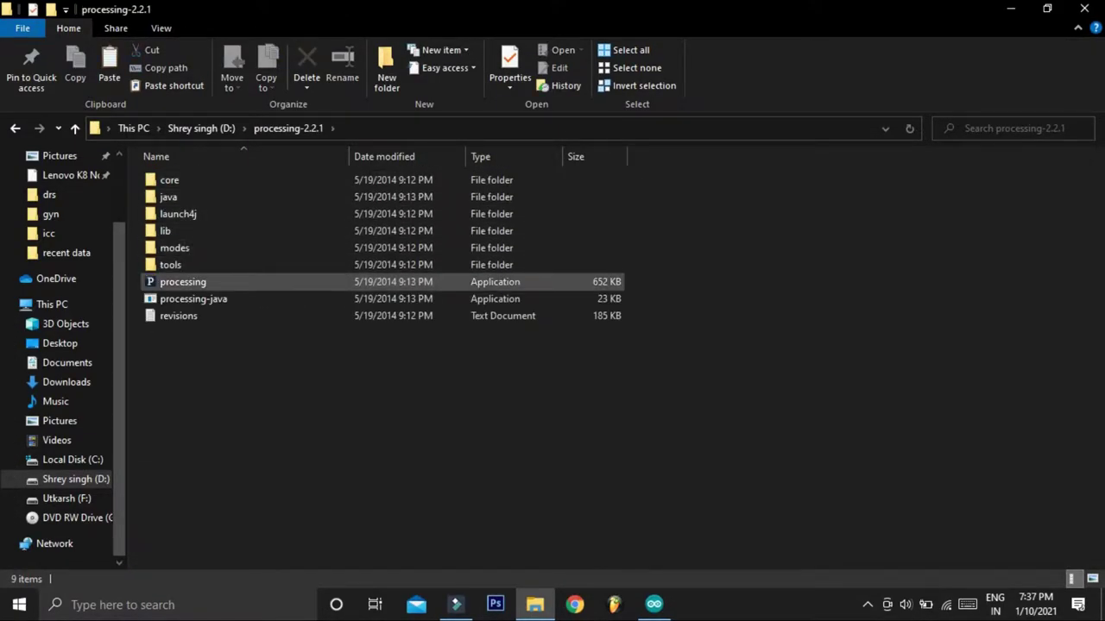
double_click(183, 281)
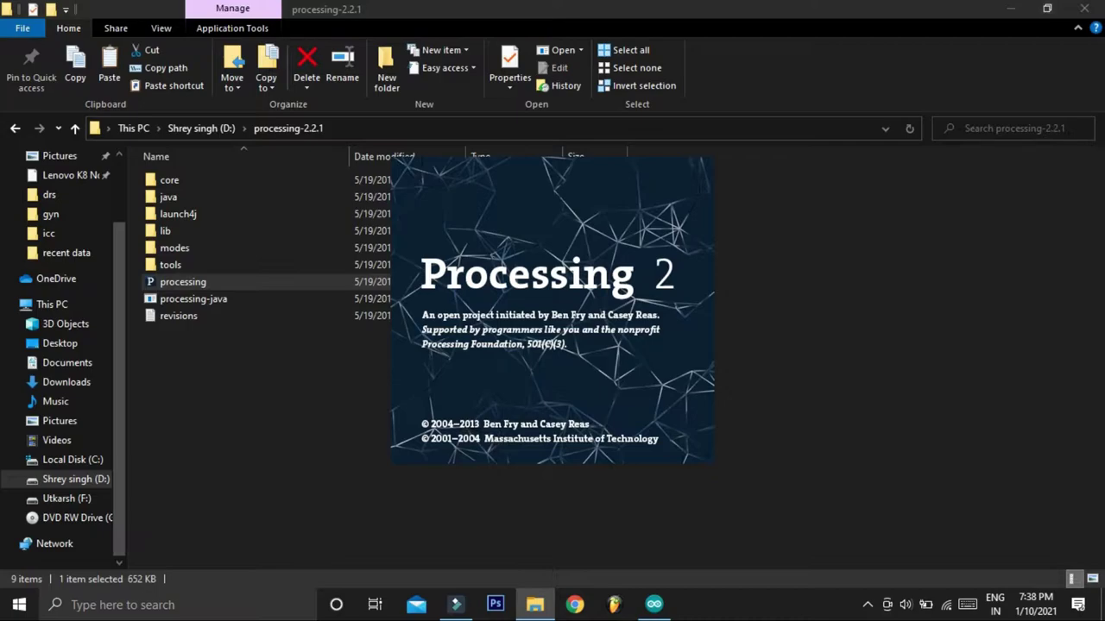
click(1010, 9)
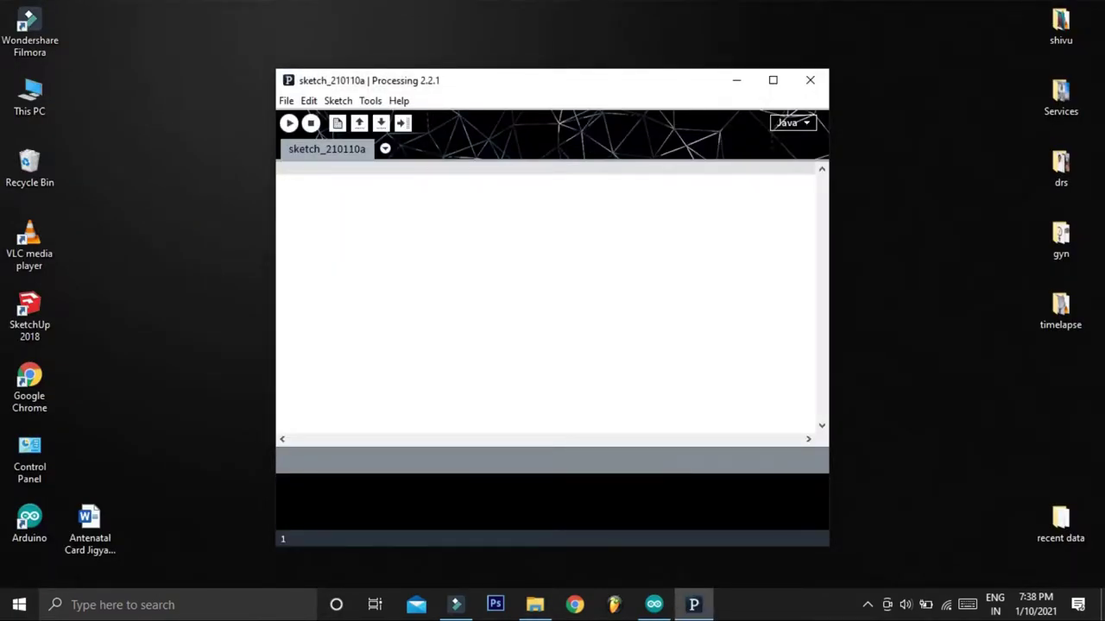
click(773, 79)
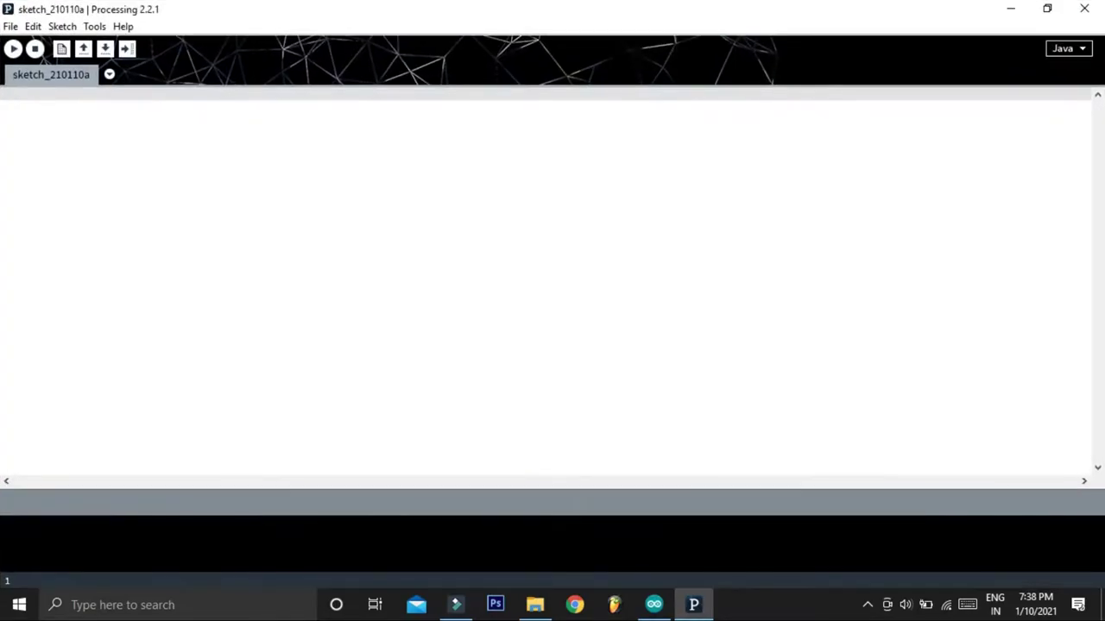
Open the polargraphcontroller sketch from the Processing sketchbook.
click(10, 26)
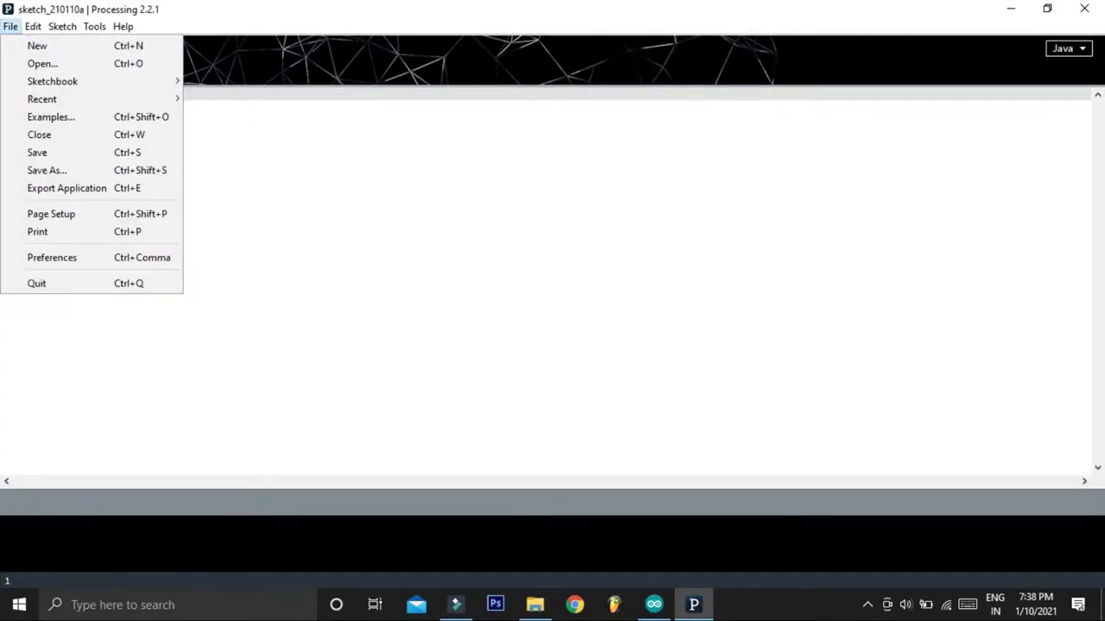
mouse_move(52, 99)
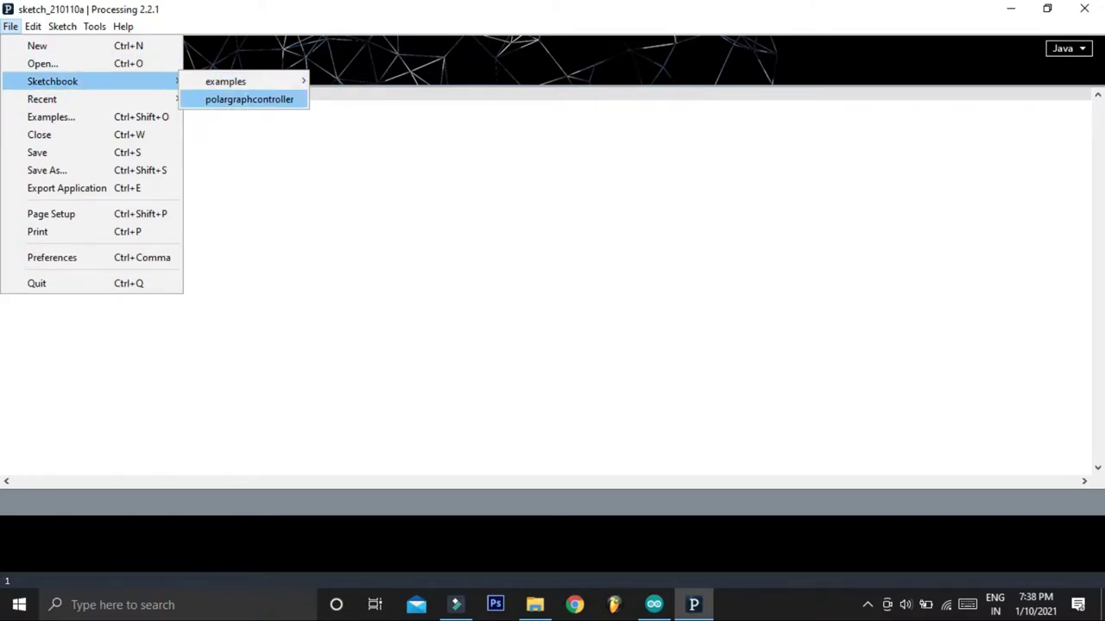
click(249, 99)
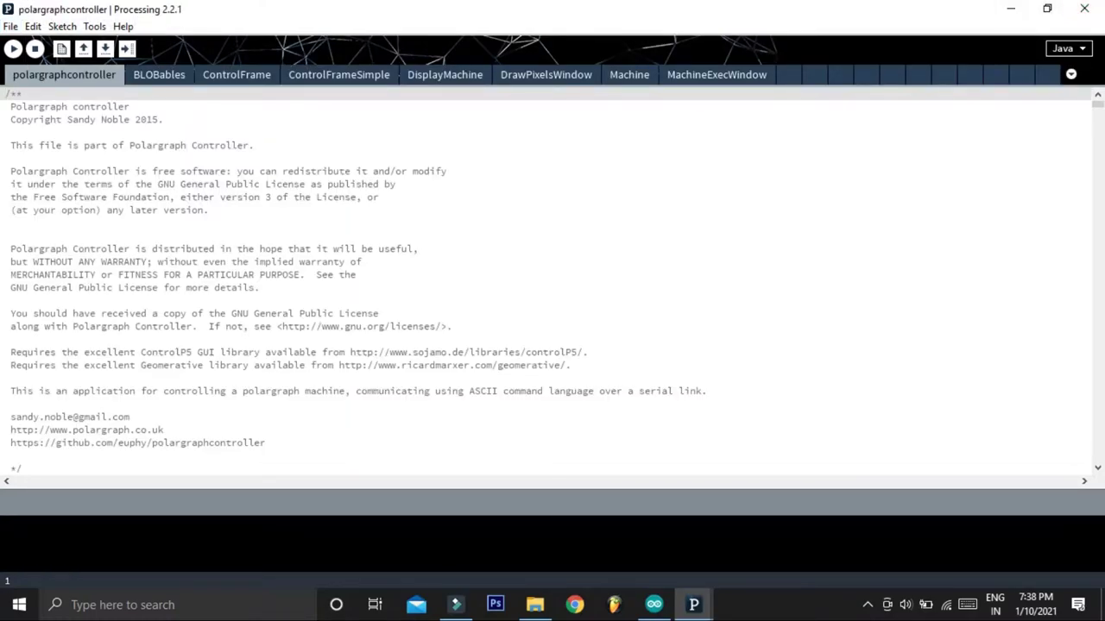
Skim the polargraphcontroller code, run the sketch, and minimize the Processing editor window.
scroll(548, 281, down, 18)
scroll(548, 280, up, 12)
scroll(553, 285, up, 6)
click(13, 48)
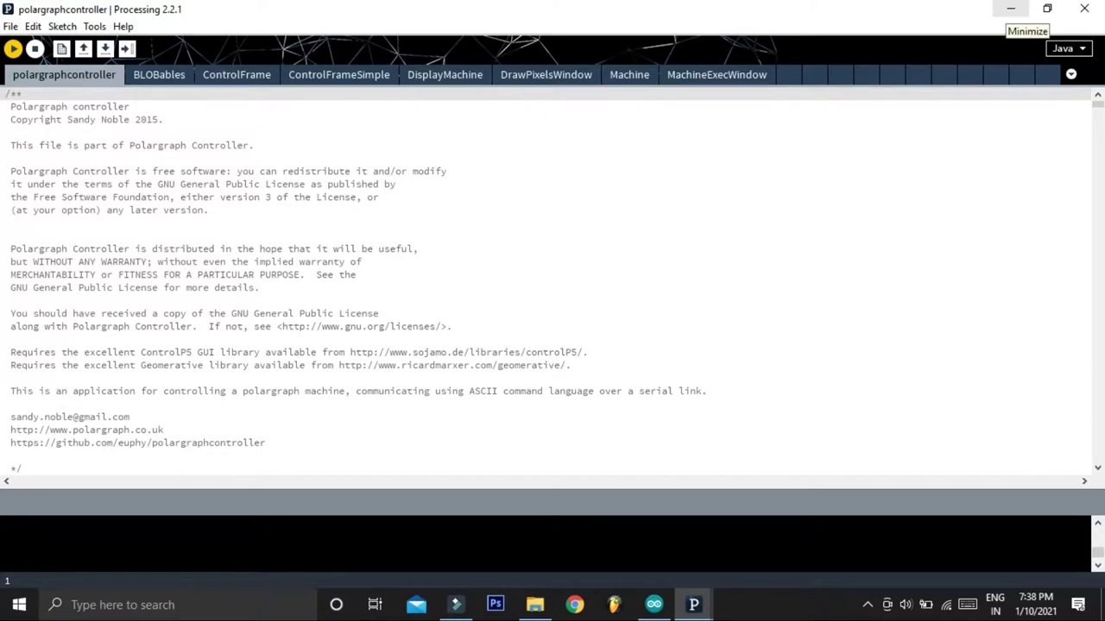
click(1010, 9)
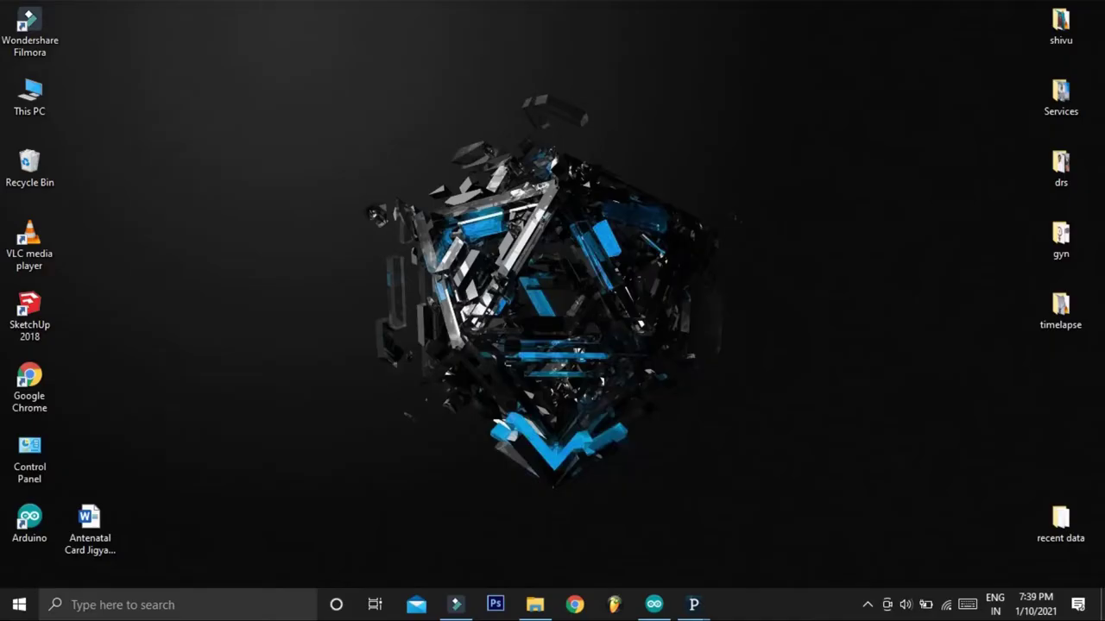